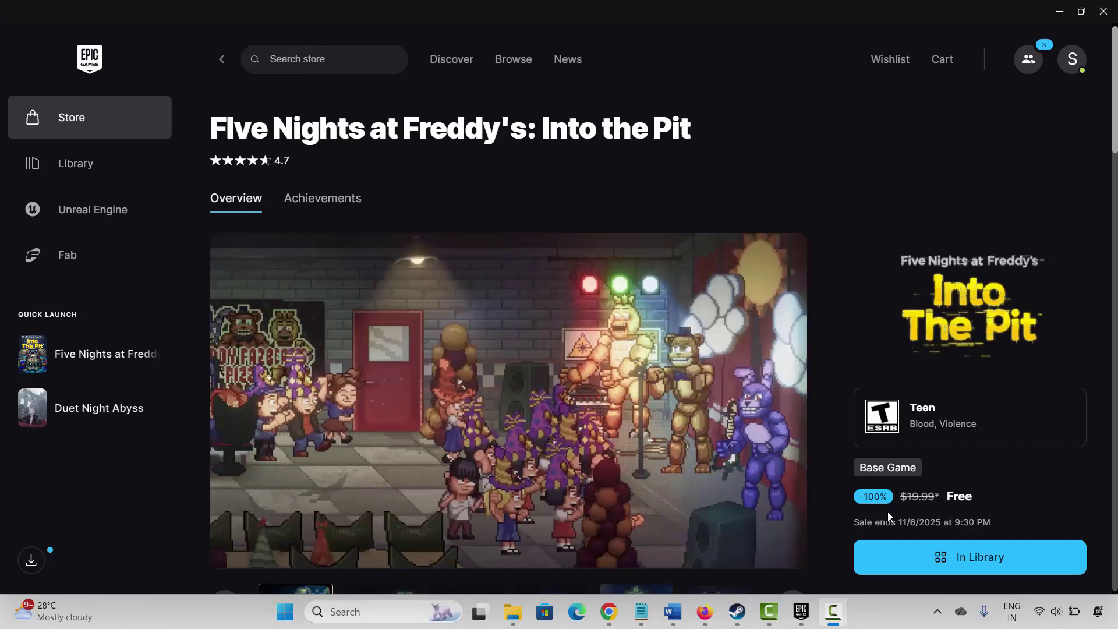
# Bring the Word document of fix methods to the front over the Into the Pit store page.
pyautogui.hotkey('alt', 'Tab')
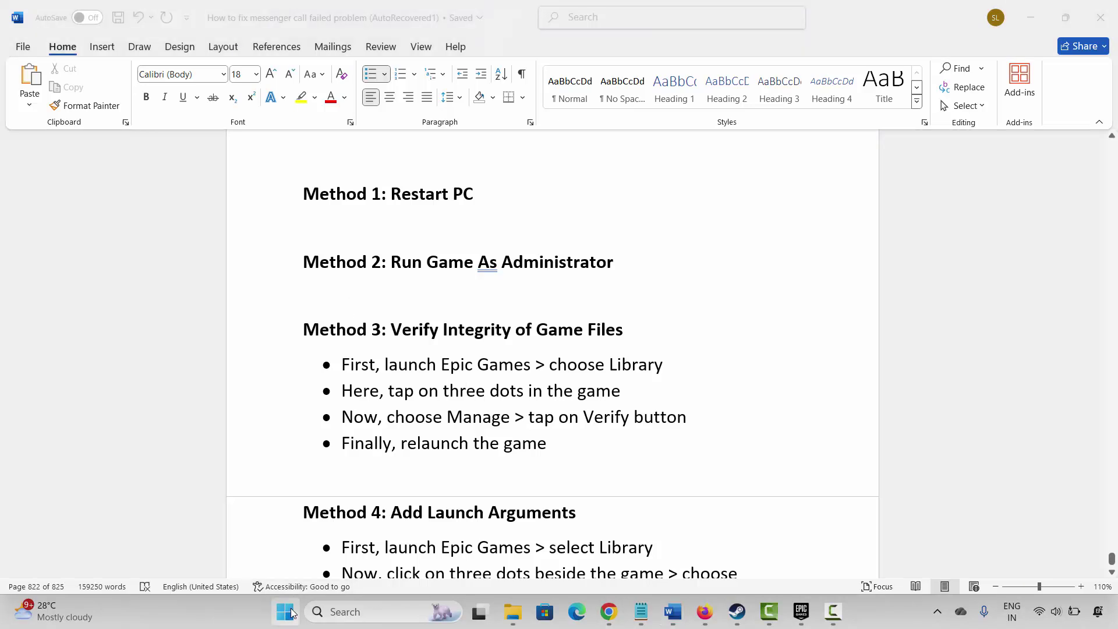
pyautogui.click(290, 609)
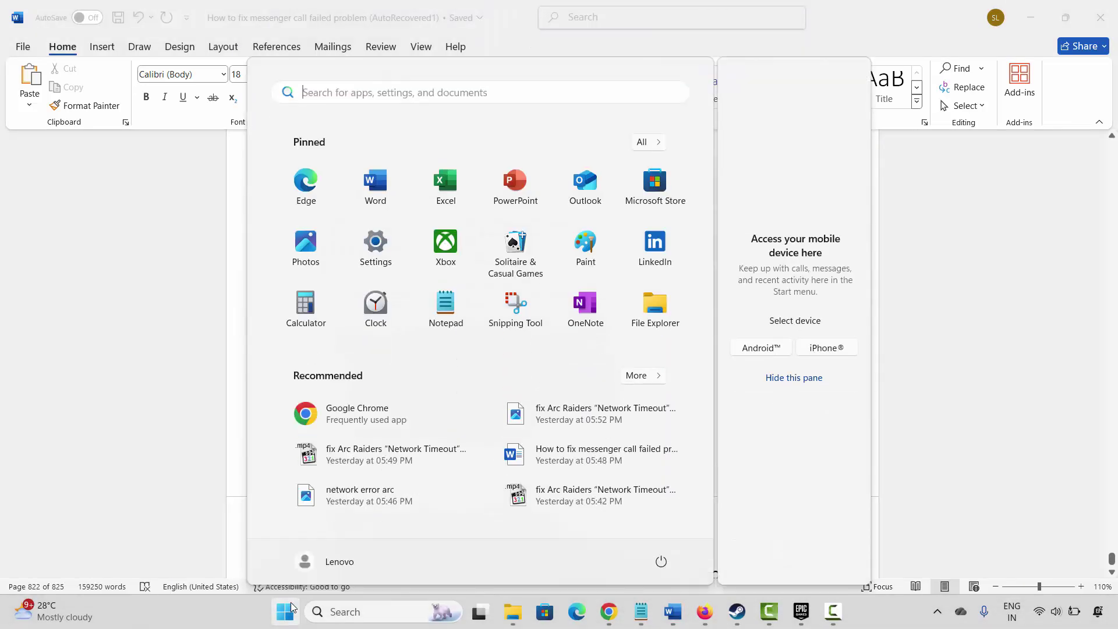
pyautogui.click(664, 562)
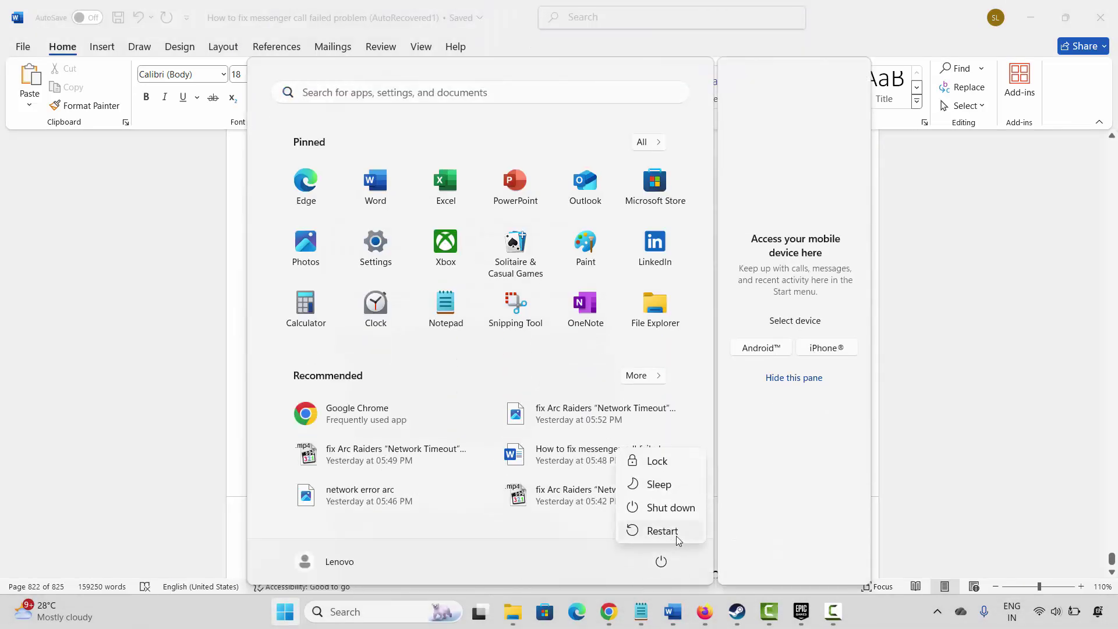
pyautogui.click(913, 474)
pyautogui.doubleClick(466, 390)
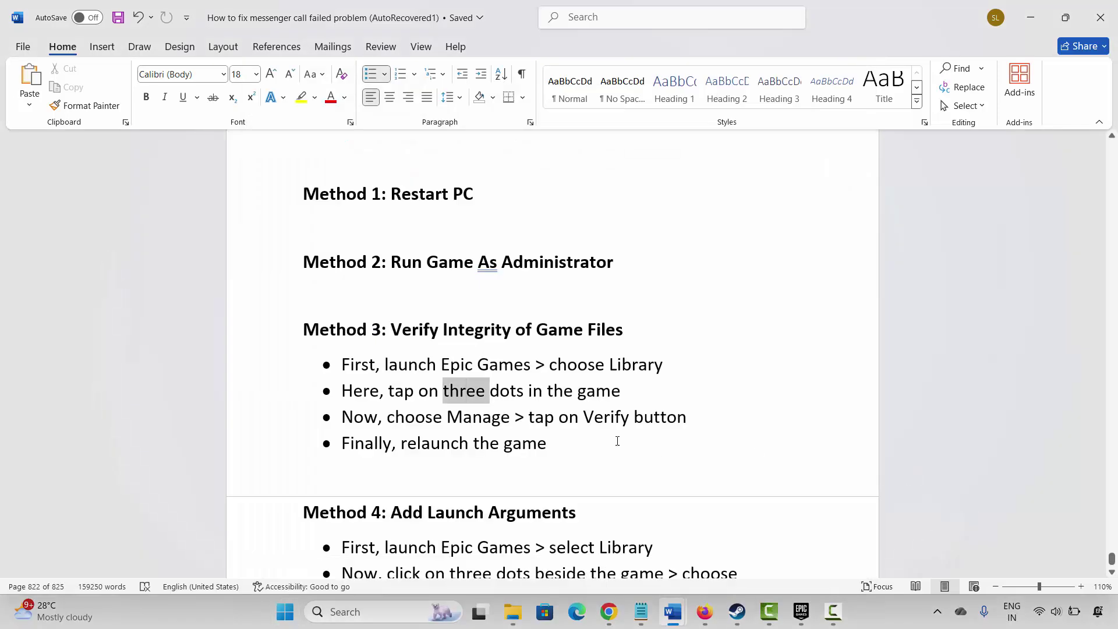
pyautogui.click(524, 417)
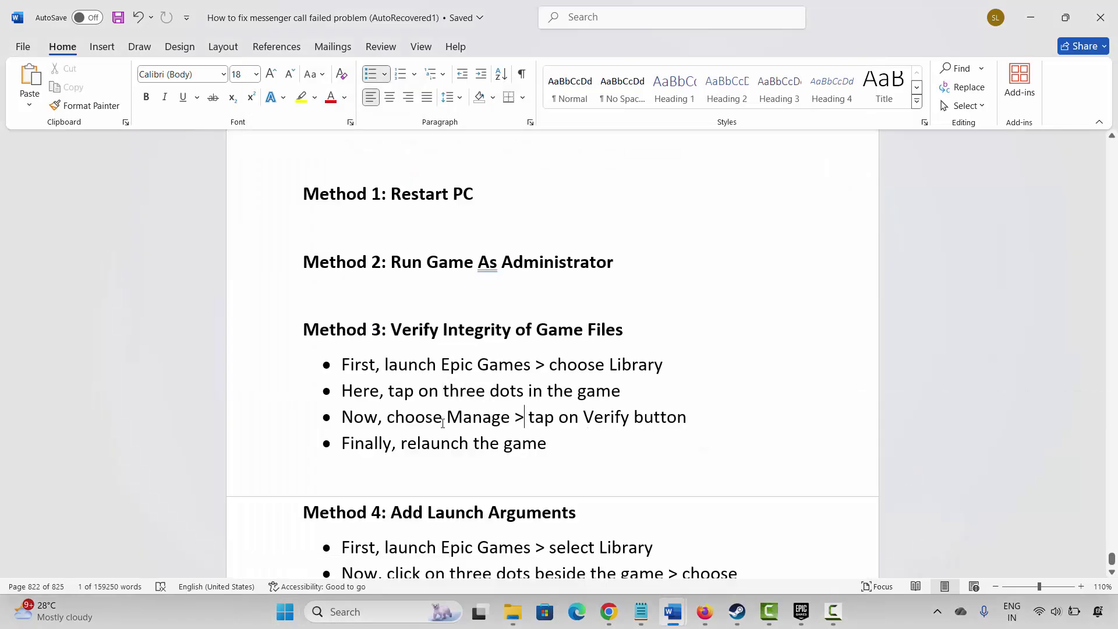
pyautogui.click(276, 276)
pyautogui.click(439, 330)
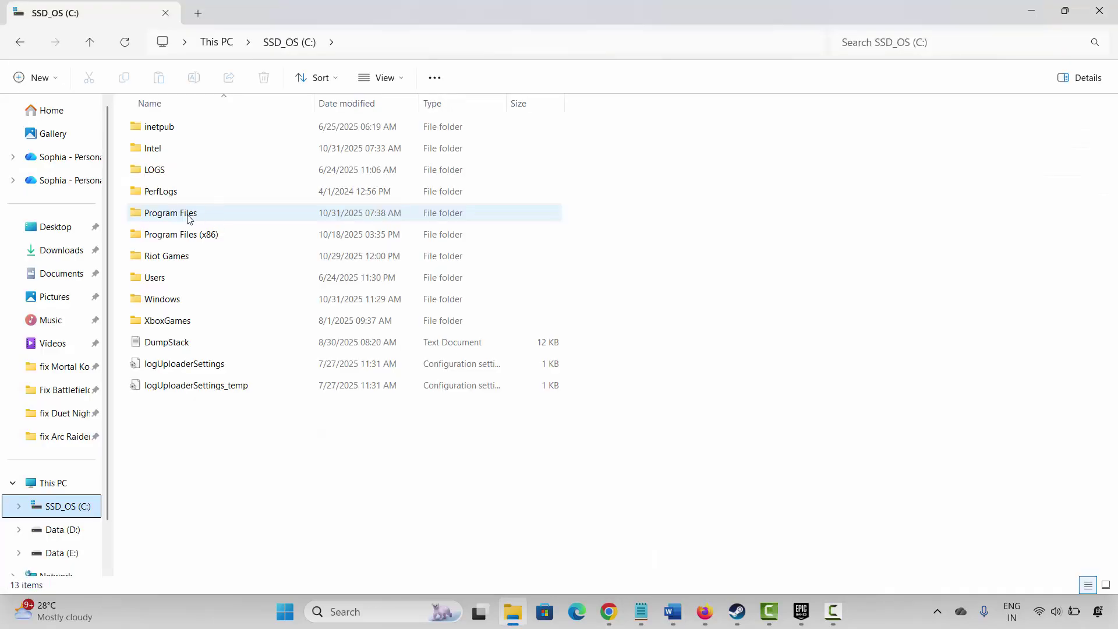
# Browse to C:\Program Files\Epic Games\FiveNightsatFreddysICCsjt and select FNaFIntoThePit.exe.
pyautogui.doubleClick(189, 218)
pyautogui.click(187, 263)
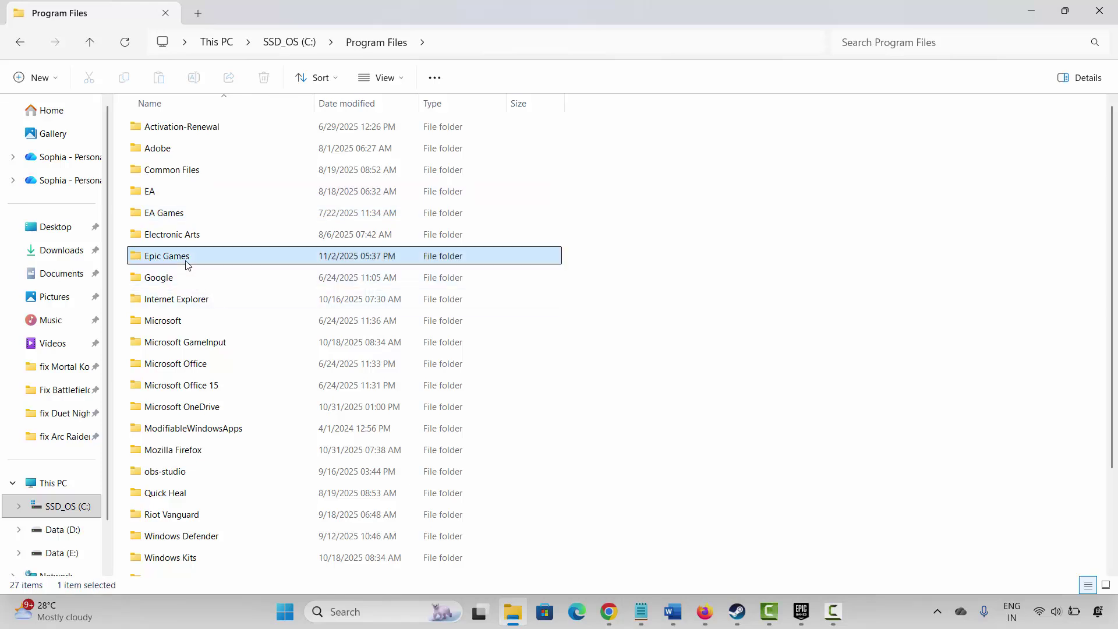
pyautogui.doubleClick(187, 263)
pyautogui.doubleClick(197, 150)
pyautogui.click(208, 216)
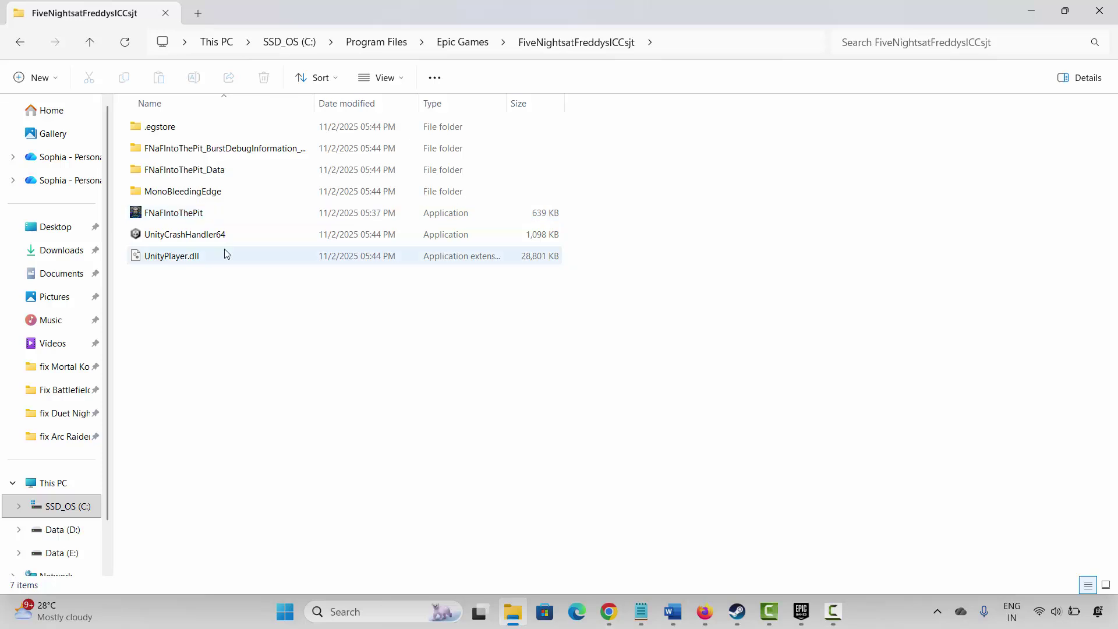
pyautogui.doubleClick(181, 214)
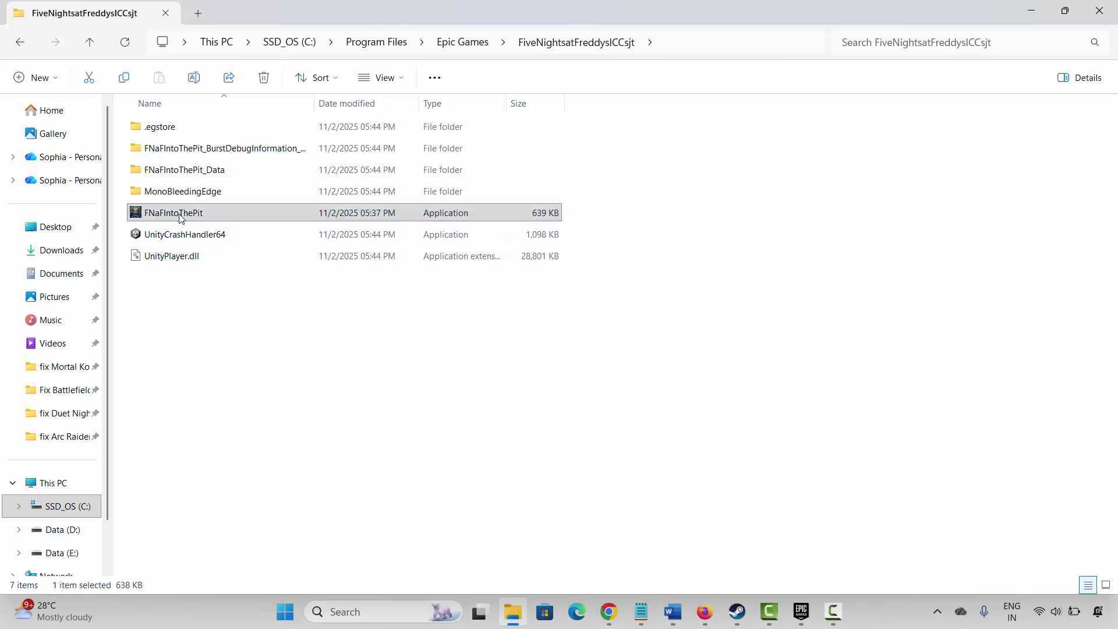
# Set FNaFIntoThePit.exe to always run as administrator in its Compatibility properties.
pyautogui.rightClick(179, 215)
pyautogui.click(245, 460)
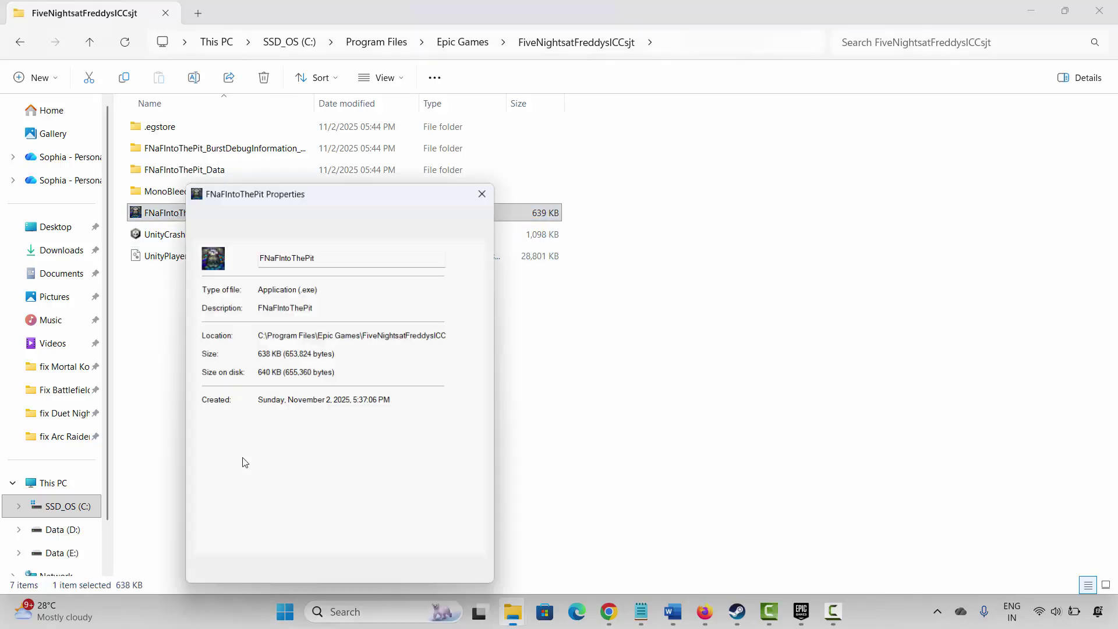
pyautogui.click(277, 232)
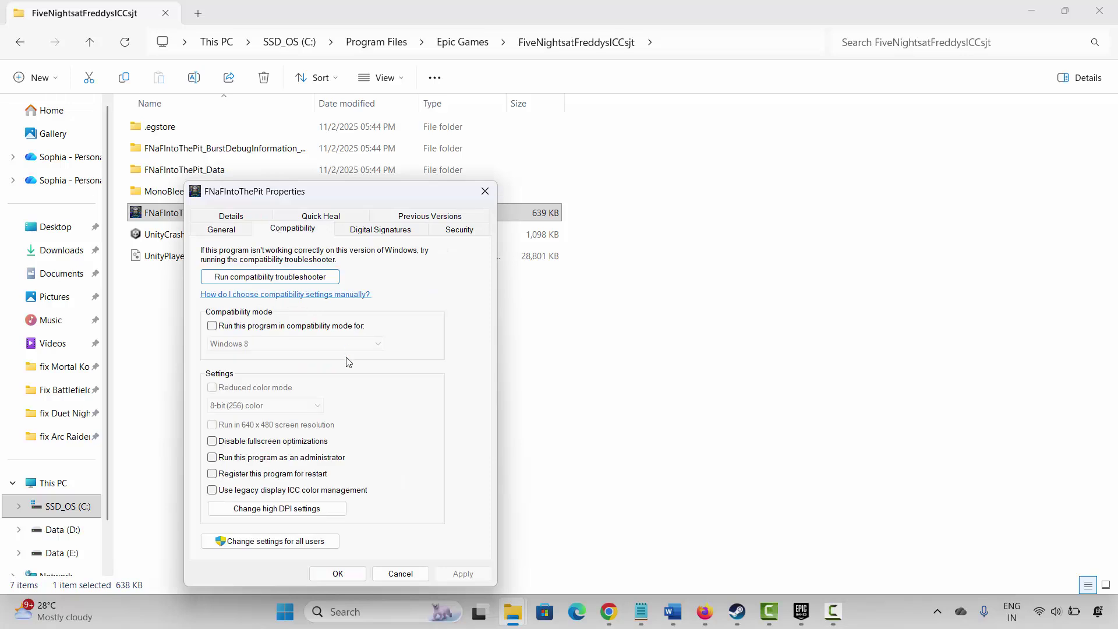
pyautogui.click(212, 457)
pyautogui.click(463, 574)
# Enable Windows 8 compatibility mode, disable fullscreen optimizations, then apply and confirm.
pyautogui.click(221, 328)
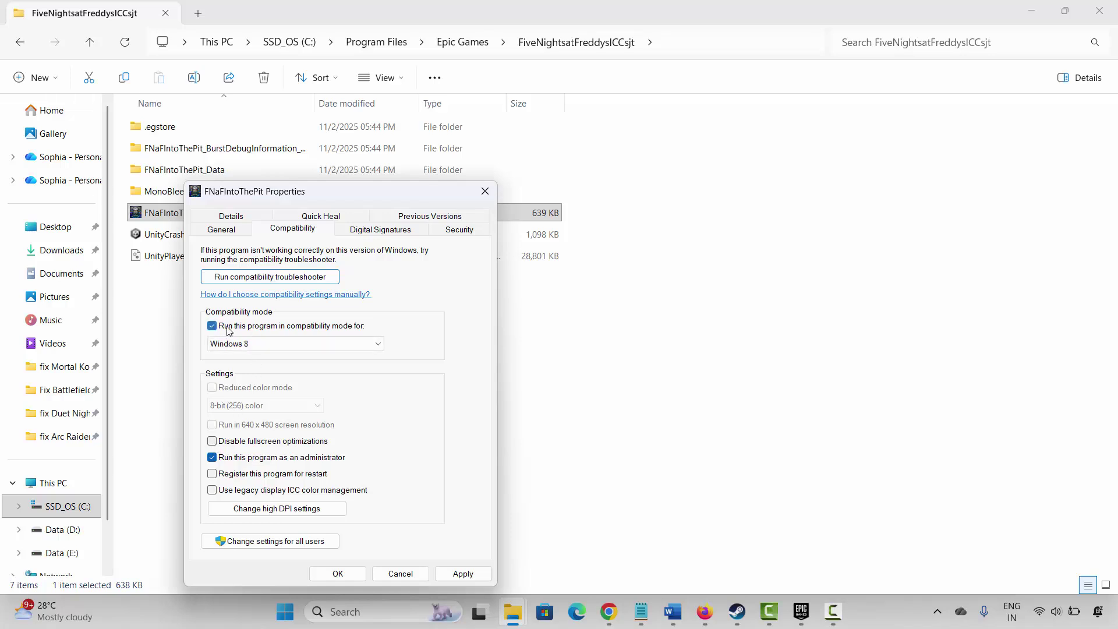
pyautogui.click(381, 344)
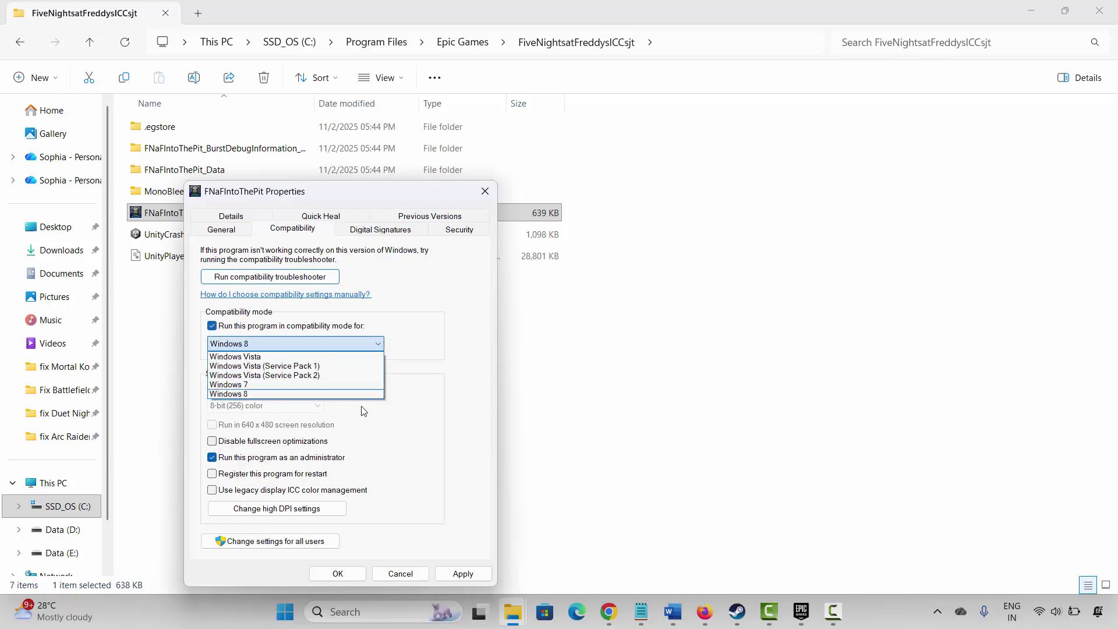
pyautogui.click(448, 466)
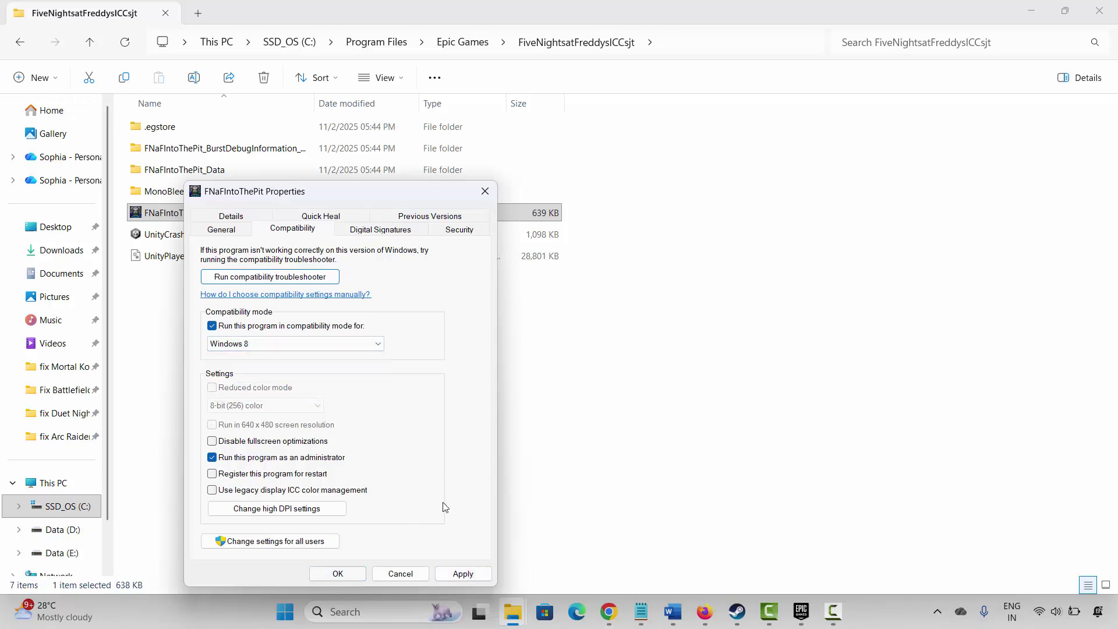
pyautogui.click(213, 444)
pyautogui.click(467, 576)
pyautogui.click(349, 574)
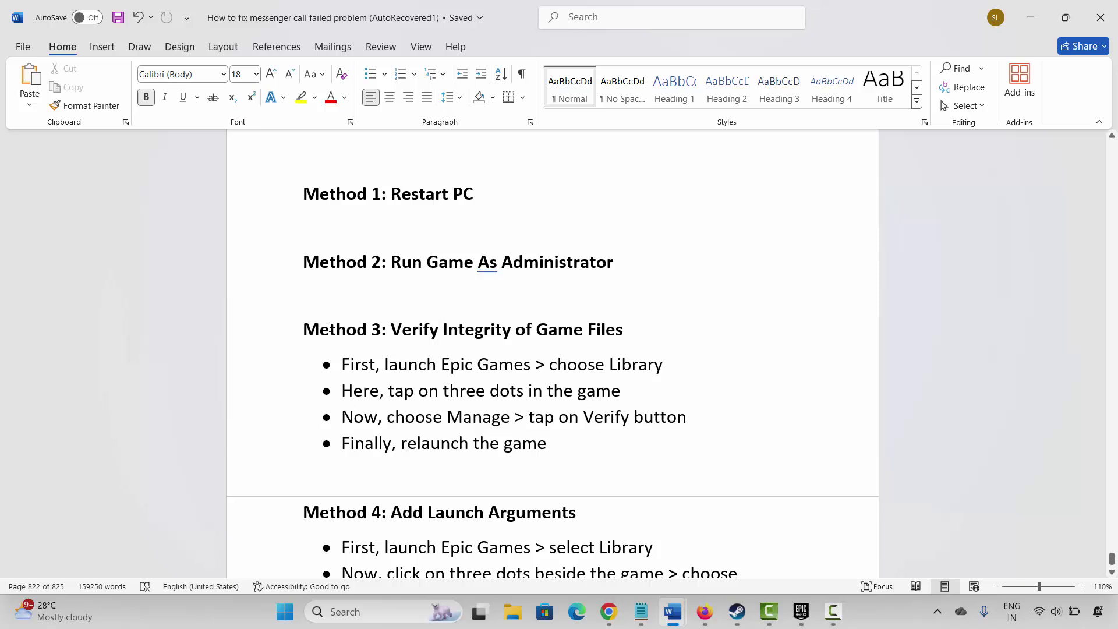
# Leave the Method 3 verify-files section and return to the Epic Games store page.
pyautogui.click(283, 343)
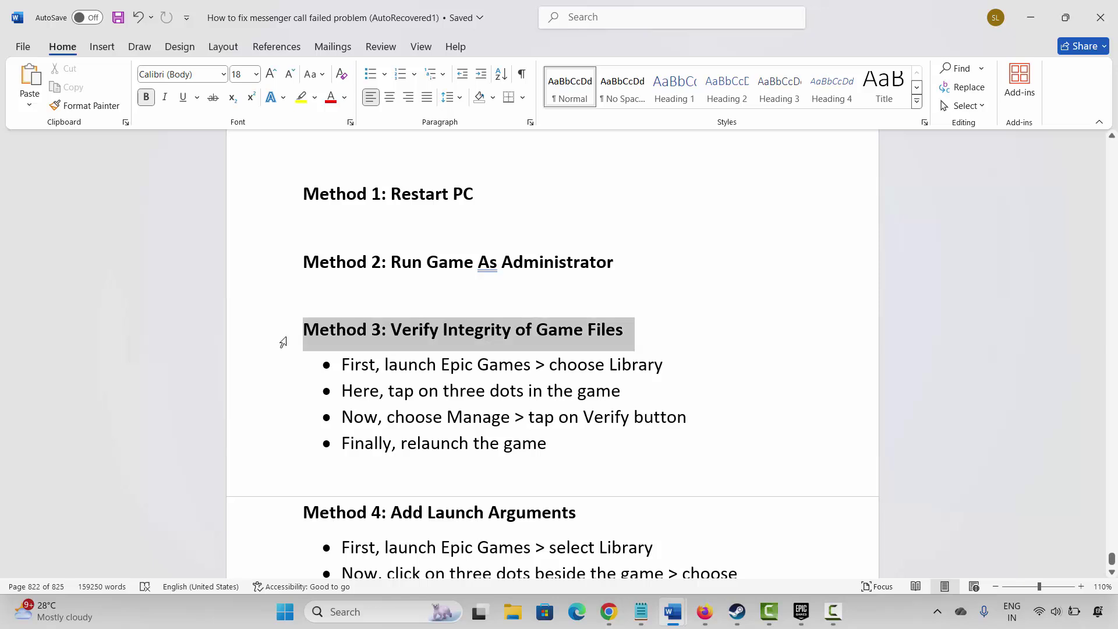
pyautogui.click(568, 426)
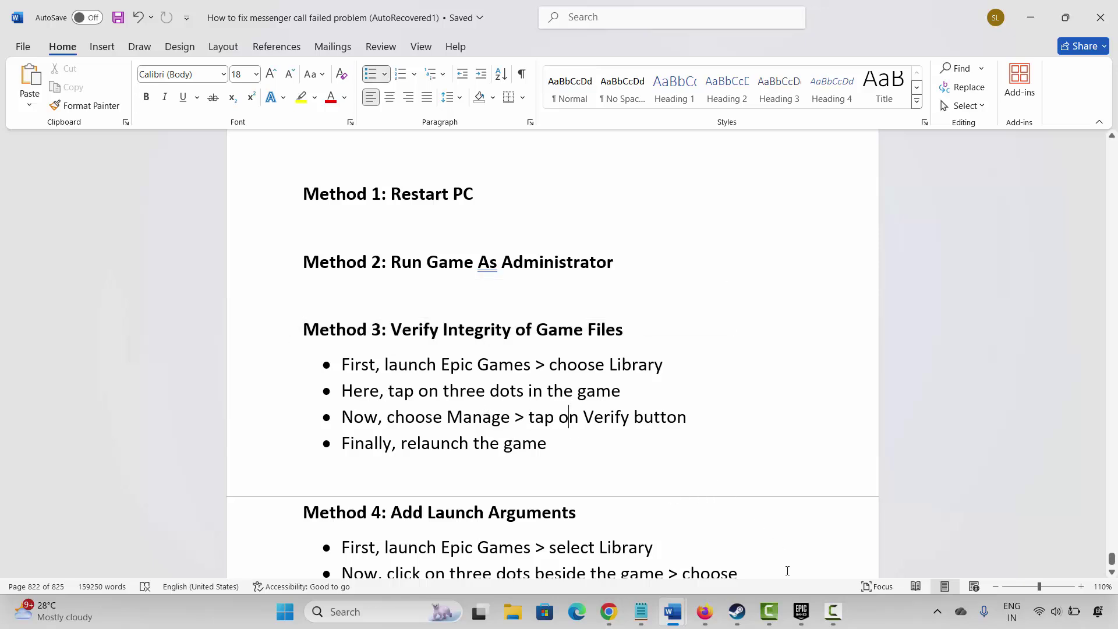
pyautogui.click(802, 611)
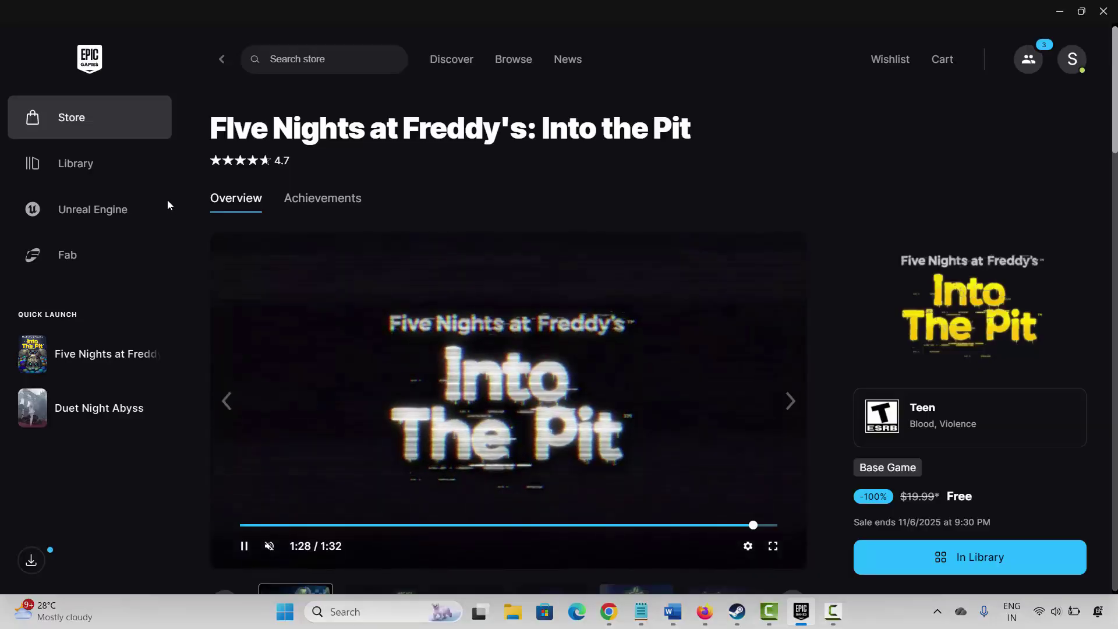
# Verify Into the Pit's files from its Library Manage settings, then return to the Word guide.
pyautogui.click(82, 174)
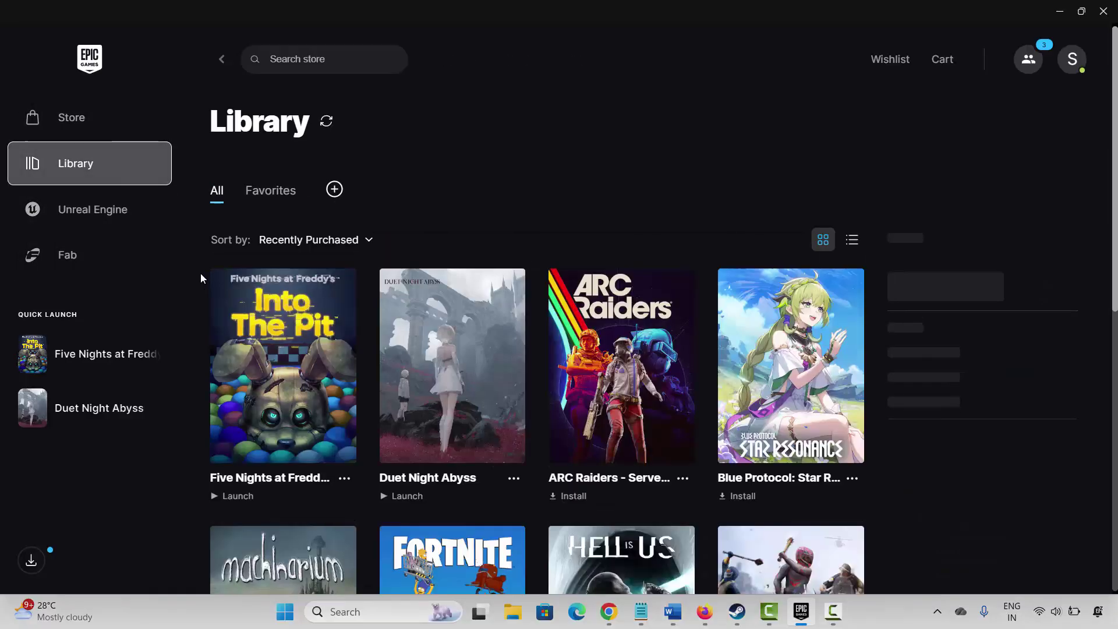
pyautogui.click(344, 479)
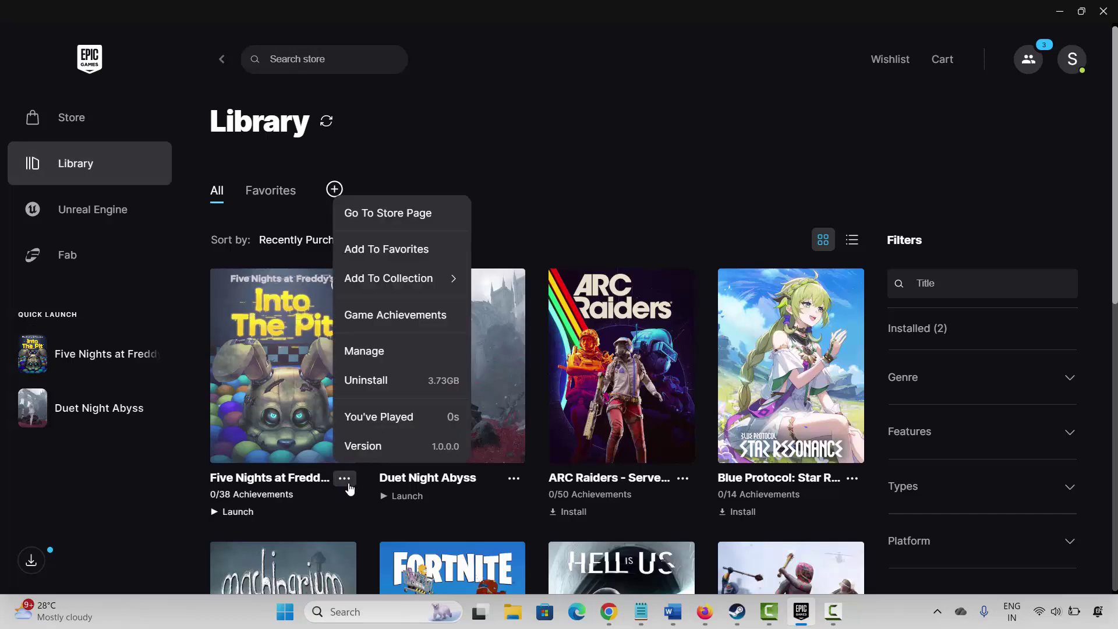
pyautogui.click(379, 355)
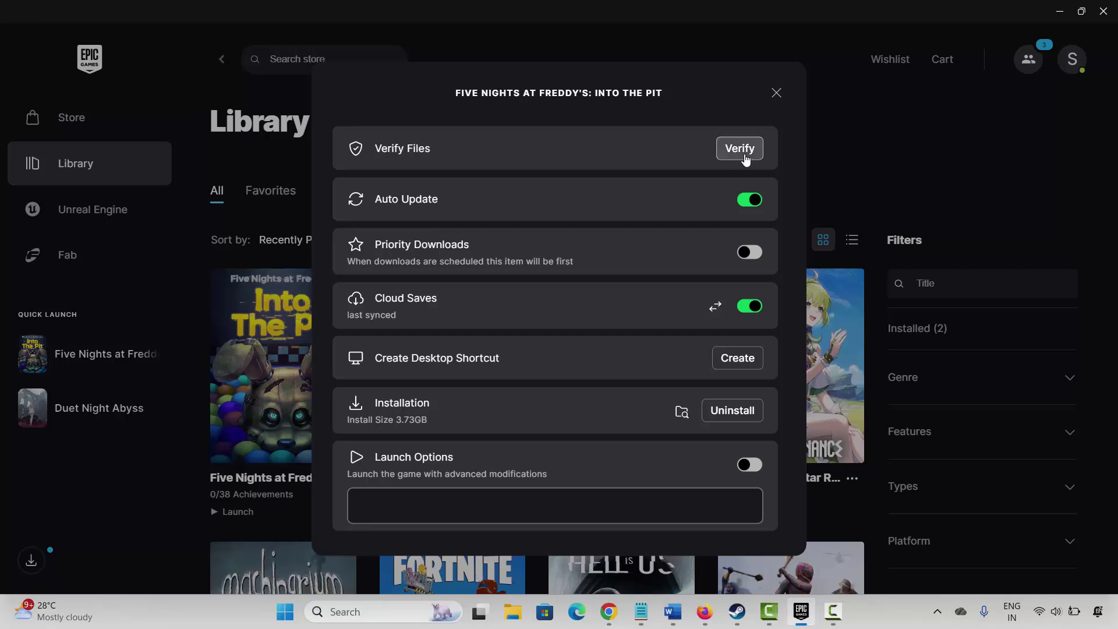
pyautogui.click(775, 99)
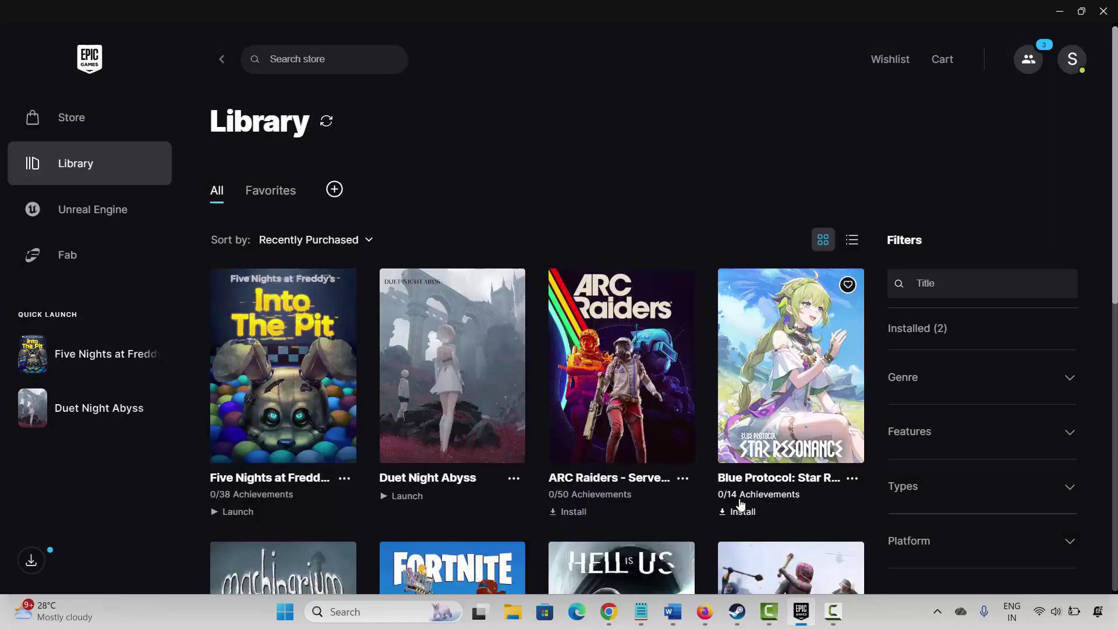
pyautogui.moveTo(675, 617)
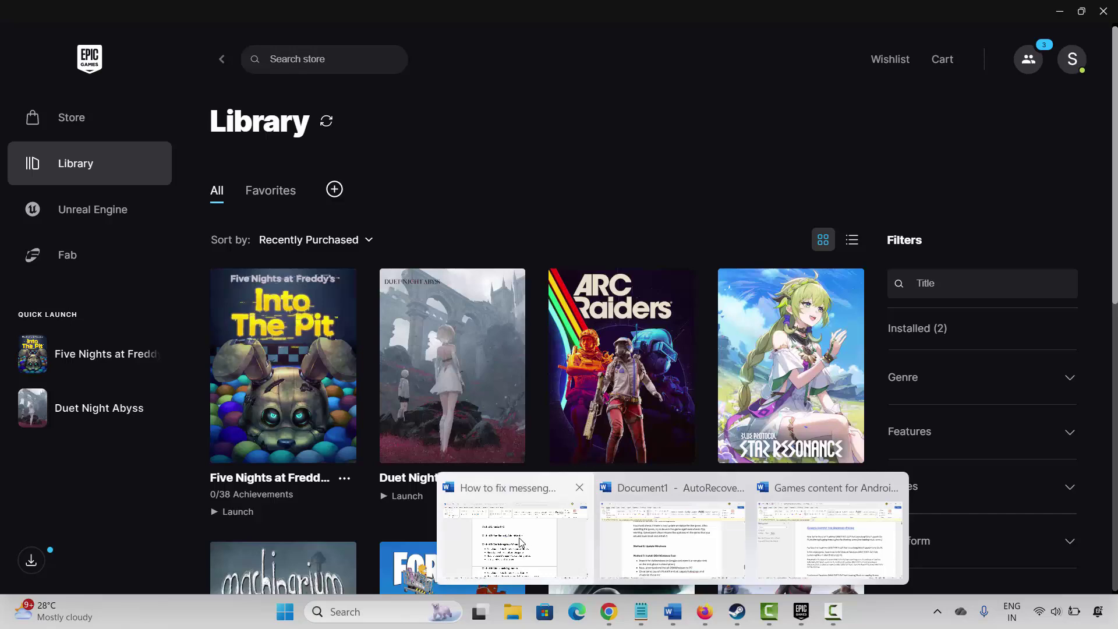
pyautogui.click(515, 546)
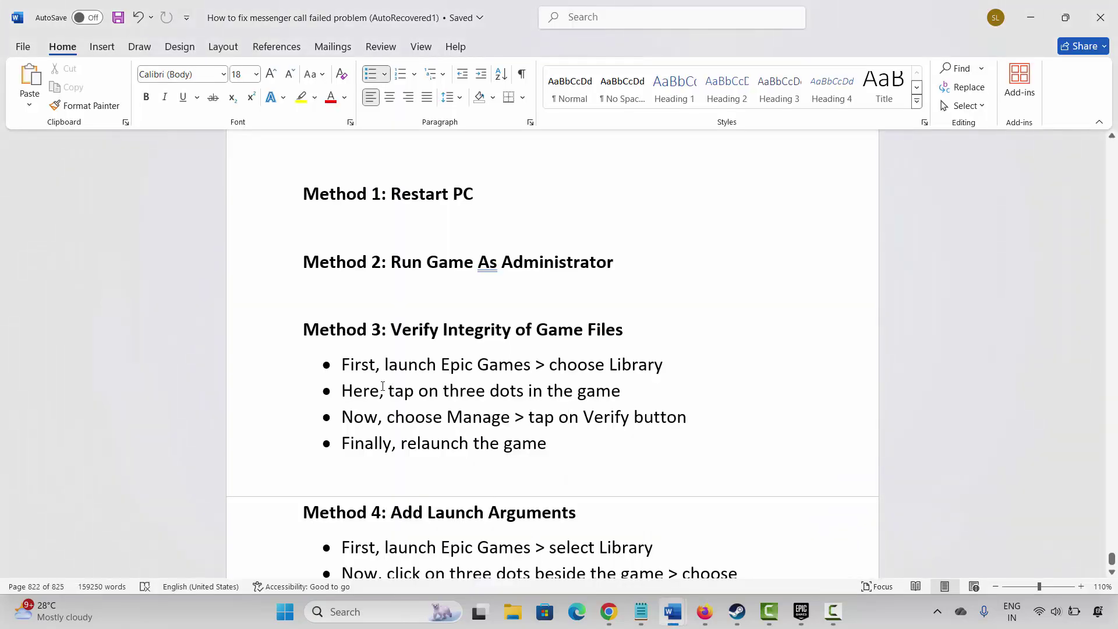
# Look up the -dx11 and -dx12 launch arguments in Method 4, then return to the Epic Games Library.
pyautogui.scroll(-5, 382, 388)
pyautogui.click(271, 320)
pyautogui.click(413, 382)
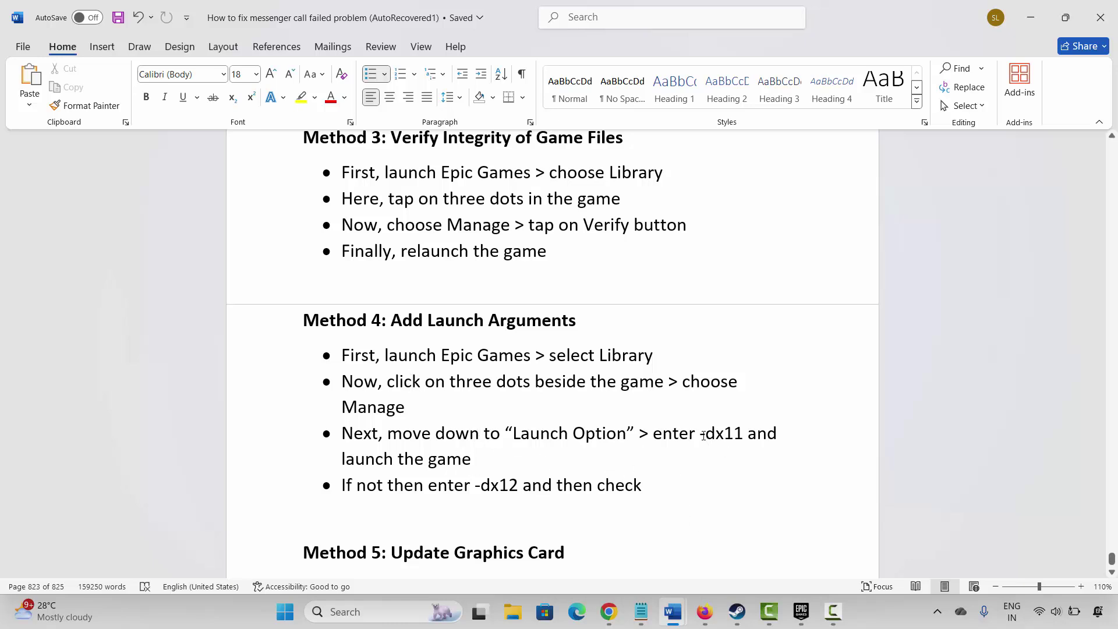
pyautogui.moveTo(704, 435); pyautogui.dragTo(740, 438)
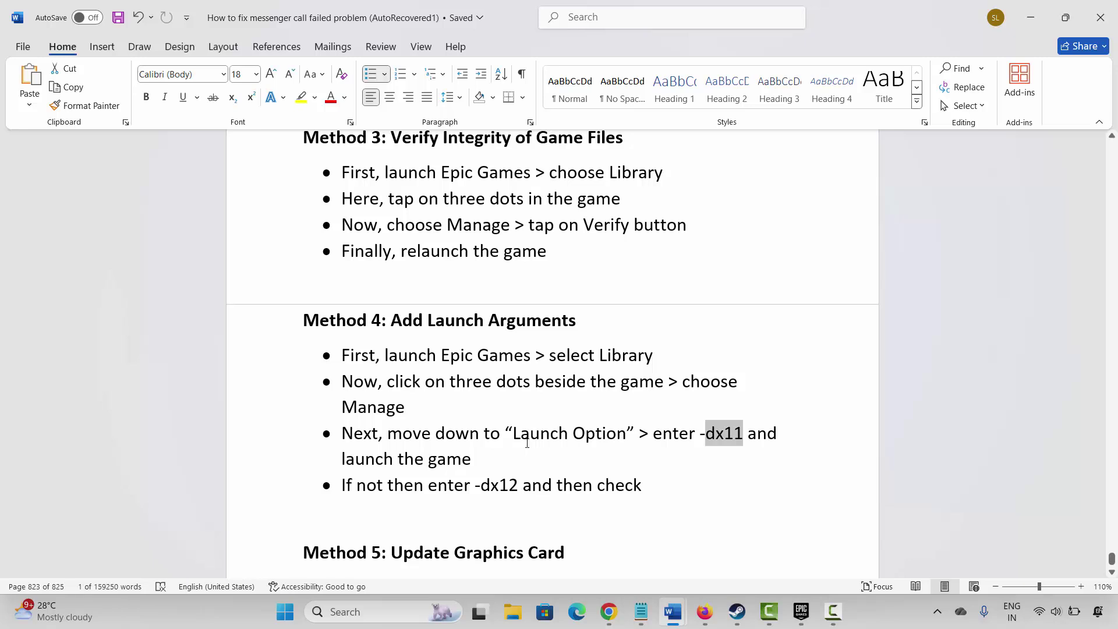
pyautogui.moveTo(477, 485); pyautogui.dragTo(522, 486)
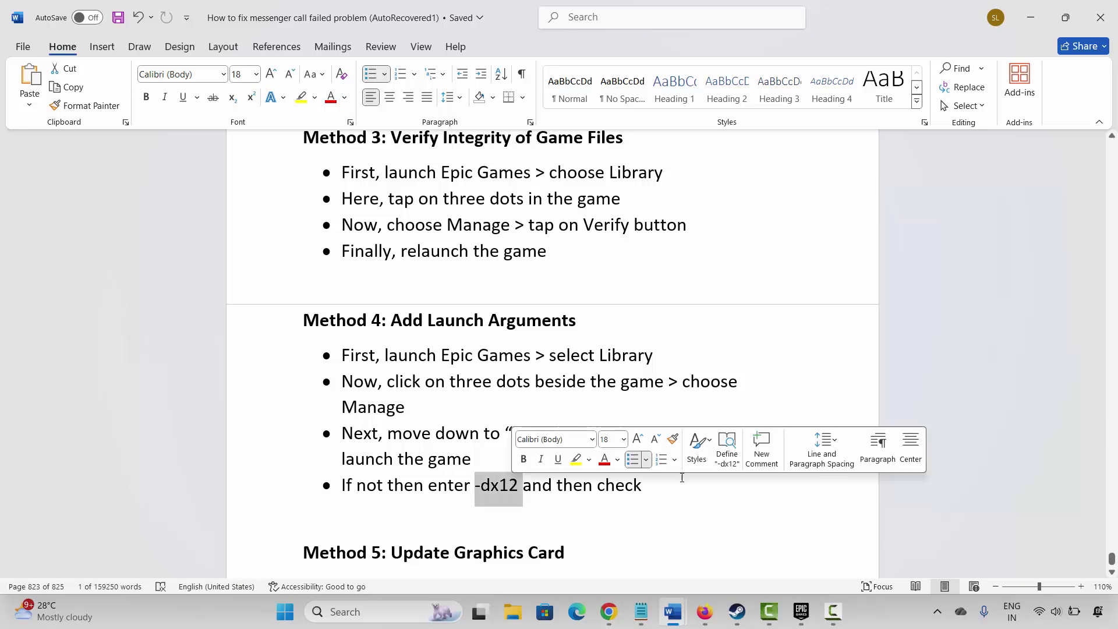
pyautogui.click(801, 611)
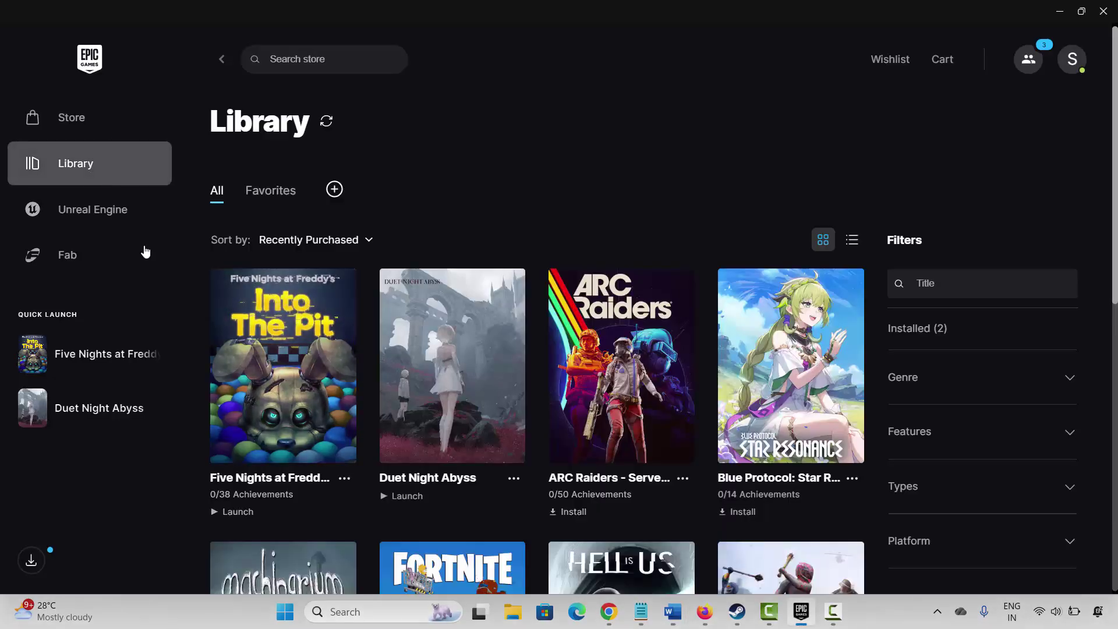
# Turn on Into the Pit's launch options with the -dx12 argument and close the Manage dialog.
pyautogui.click(344, 478)
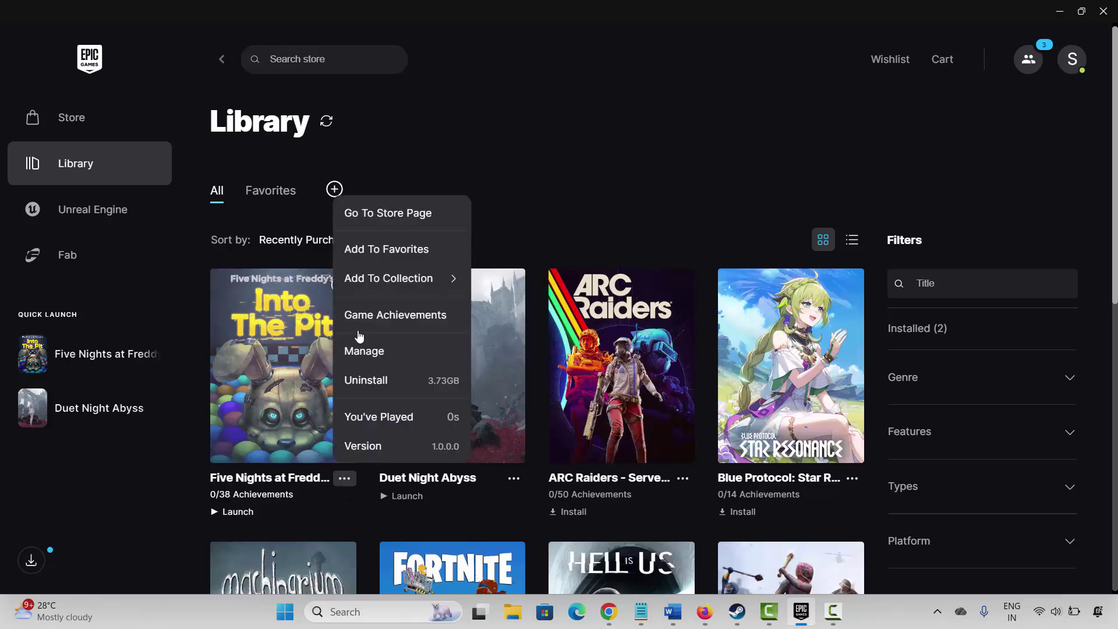
pyautogui.click(357, 352)
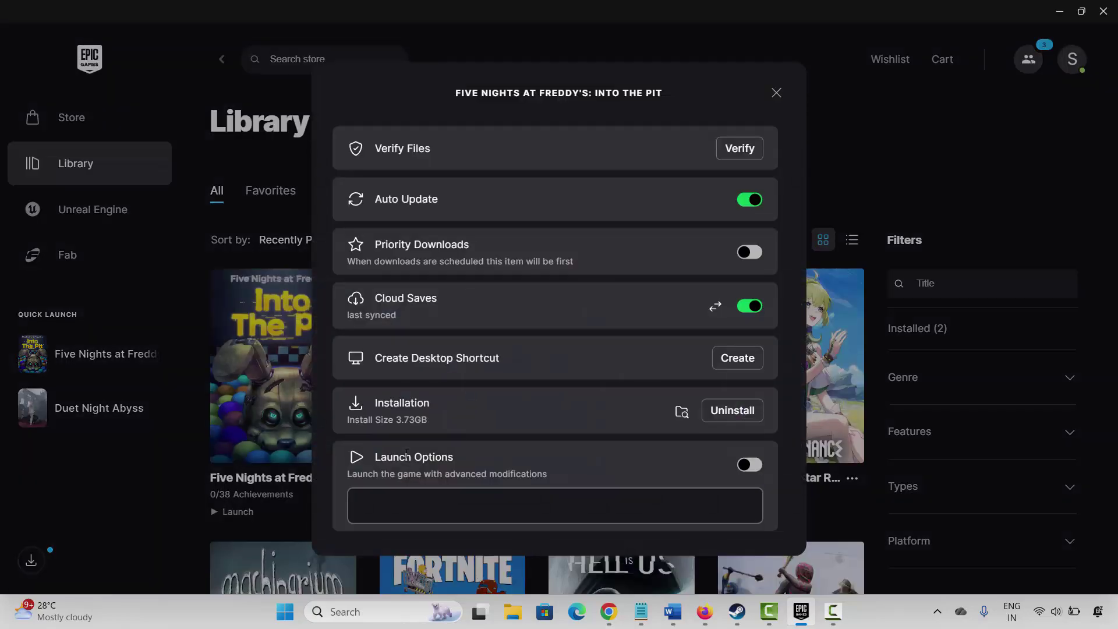
pyautogui.click(751, 464)
pyautogui.click(437, 503)
pyautogui.click(776, 92)
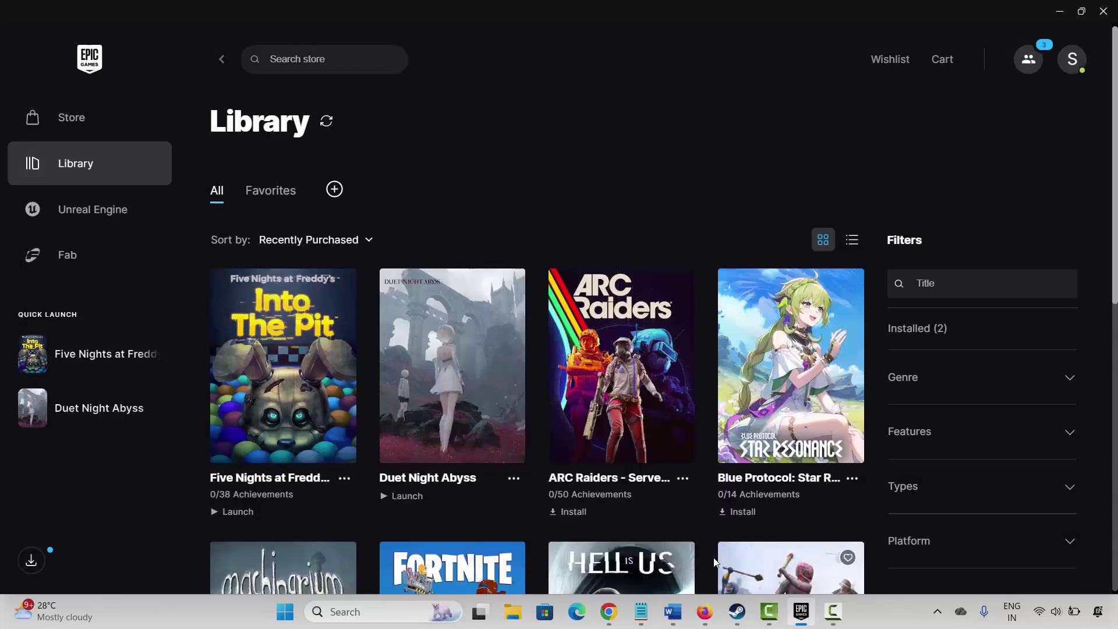
# Return to the Word guide at Method 5: Update Graphics Card.
pyautogui.moveTo(677, 616)
pyautogui.click(510, 525)
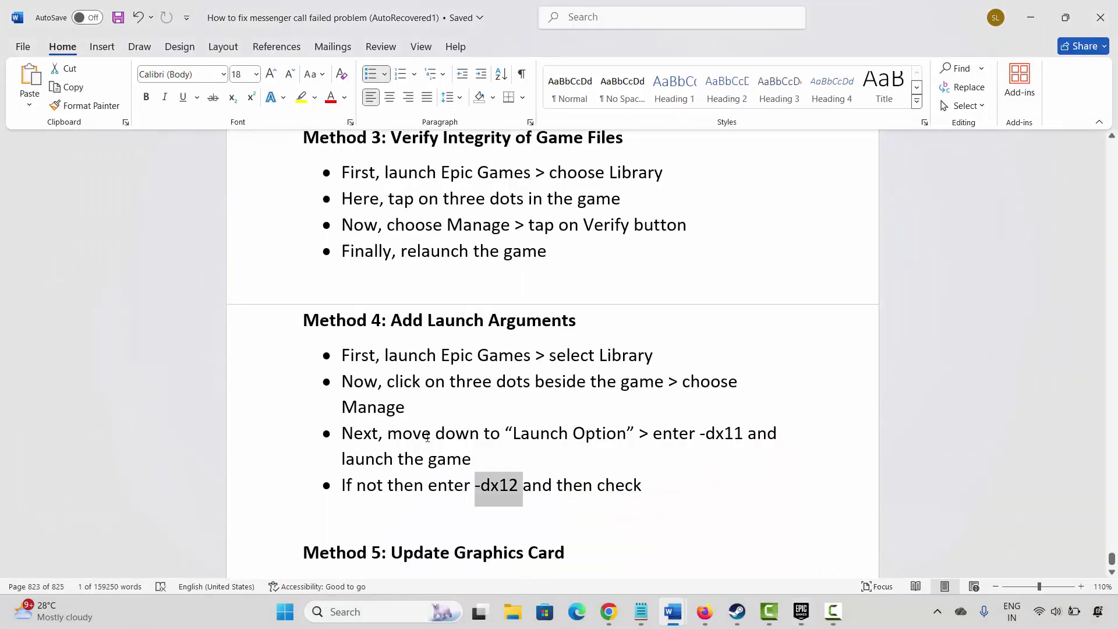
pyautogui.scroll(-3, 427, 437)
pyautogui.click(264, 413)
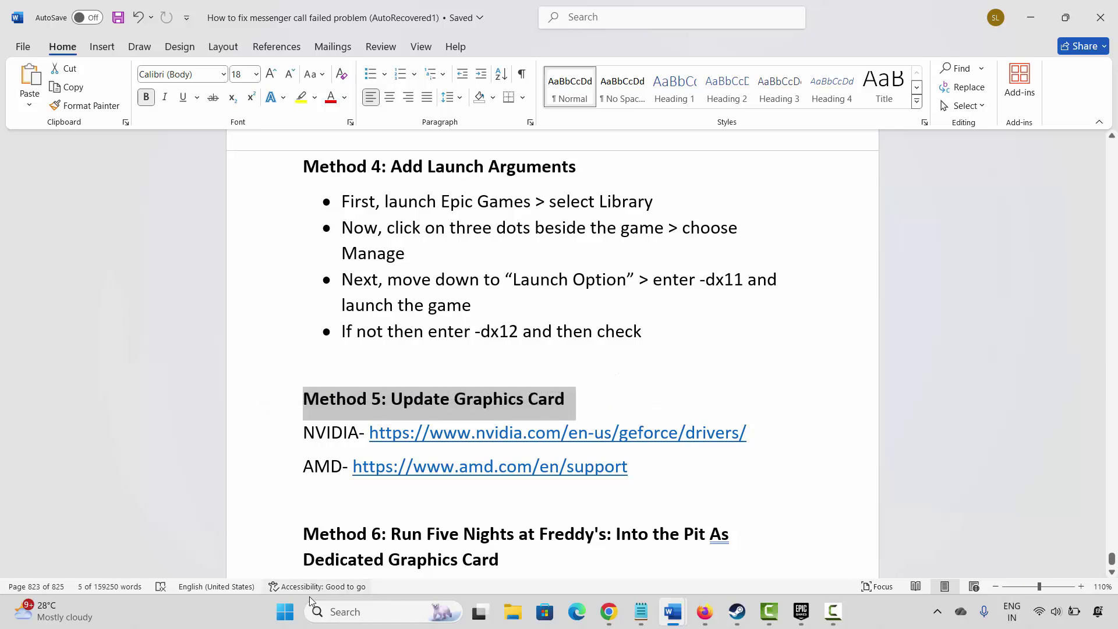
pyautogui.click(357, 608)
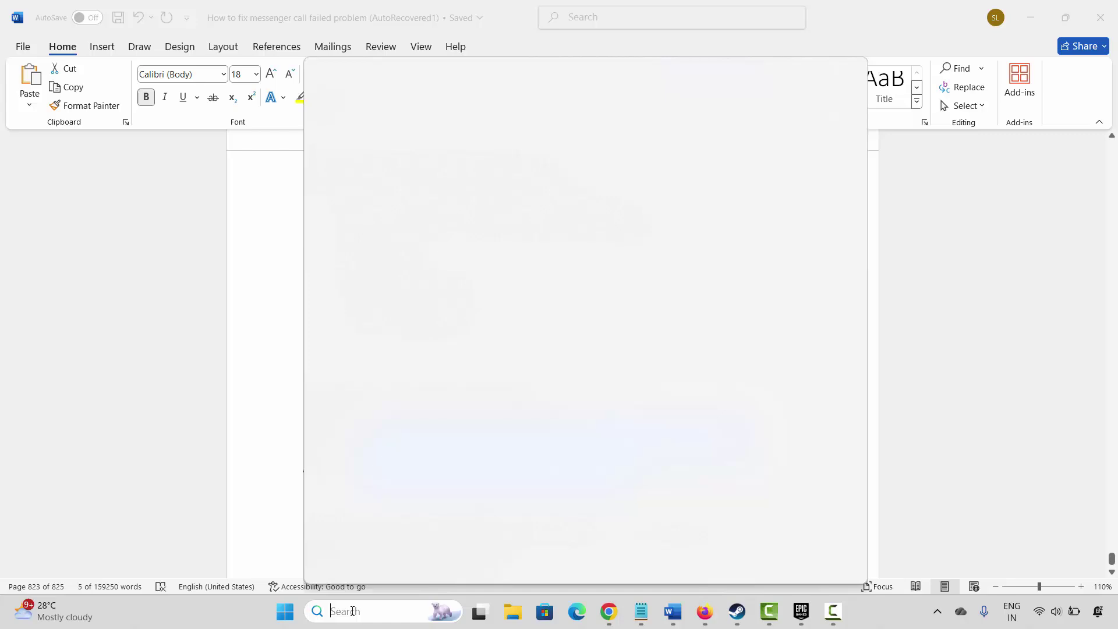
# Run an automatic driver search for Intel(R) UHD Graphics in Device Manager, then close it.
pyautogui.click(378, 180)
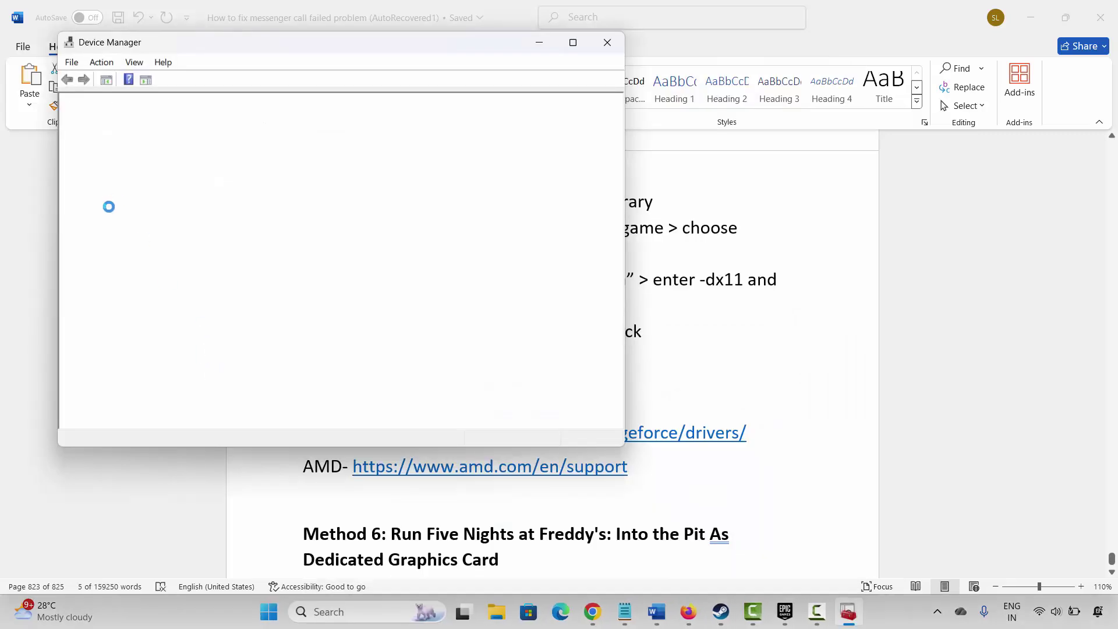
pyautogui.click(81, 205)
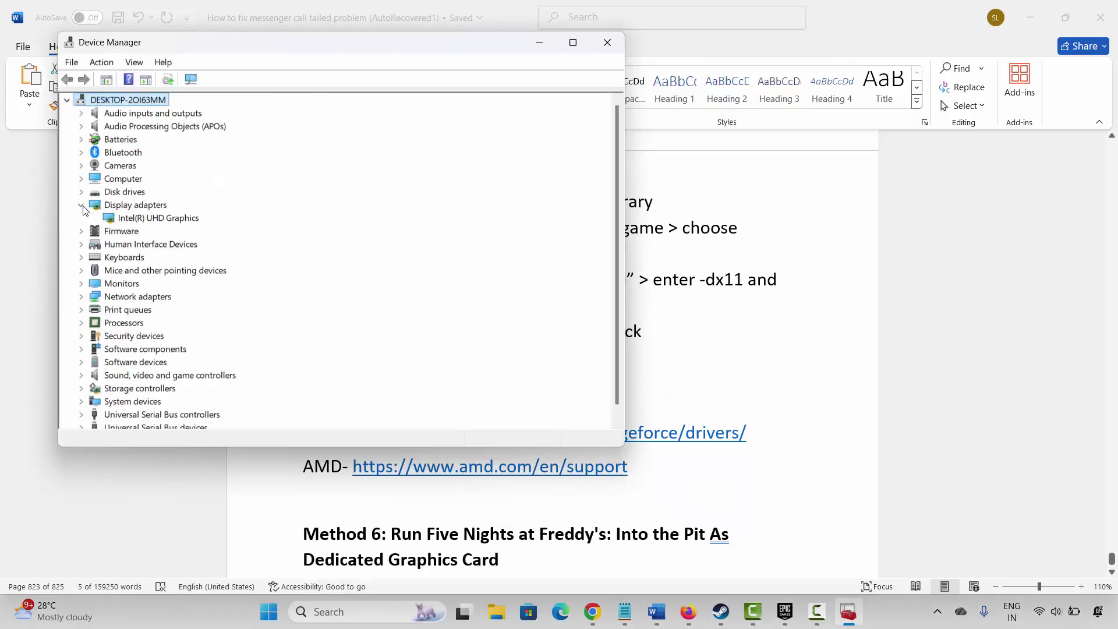
pyautogui.click(149, 220)
pyautogui.rightClick(149, 220)
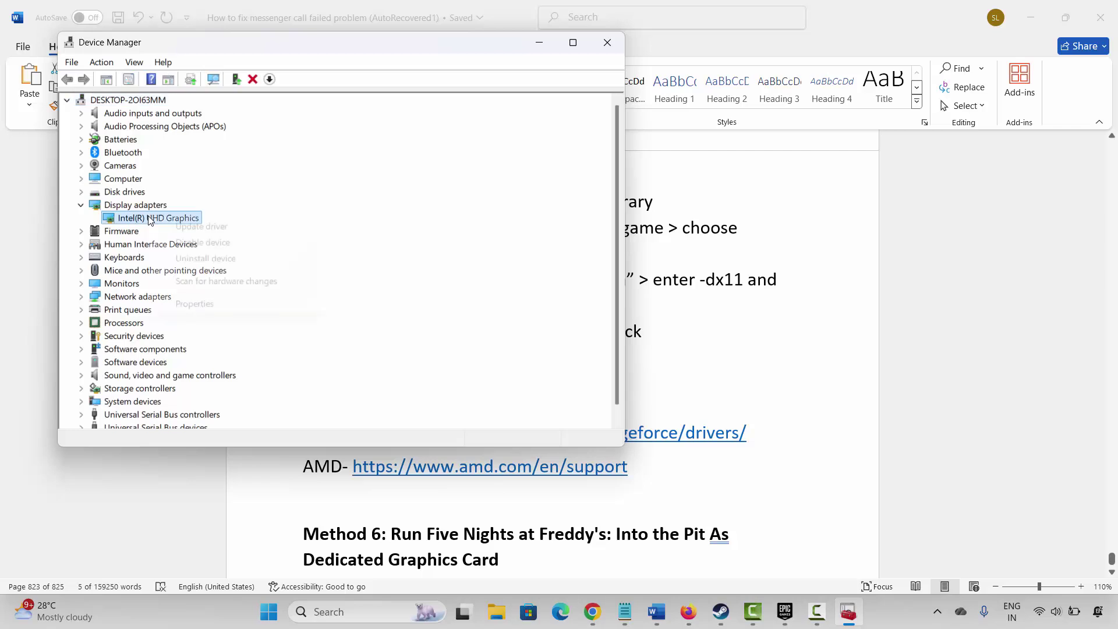
pyautogui.click(175, 227)
pyautogui.click(293, 216)
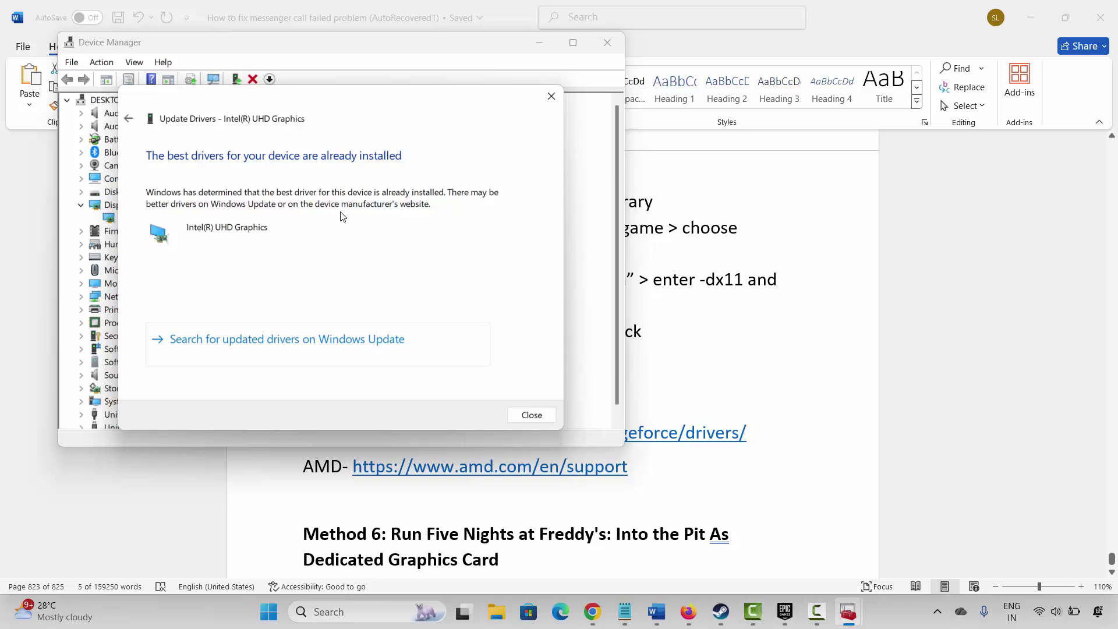
pyautogui.click(550, 96)
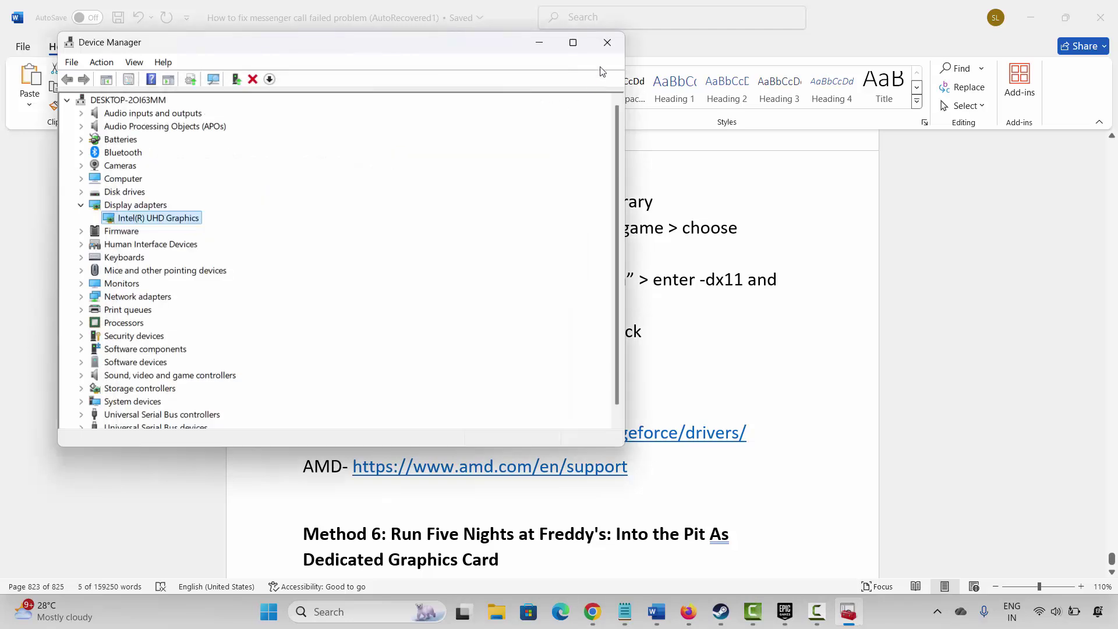
pyautogui.click(607, 42)
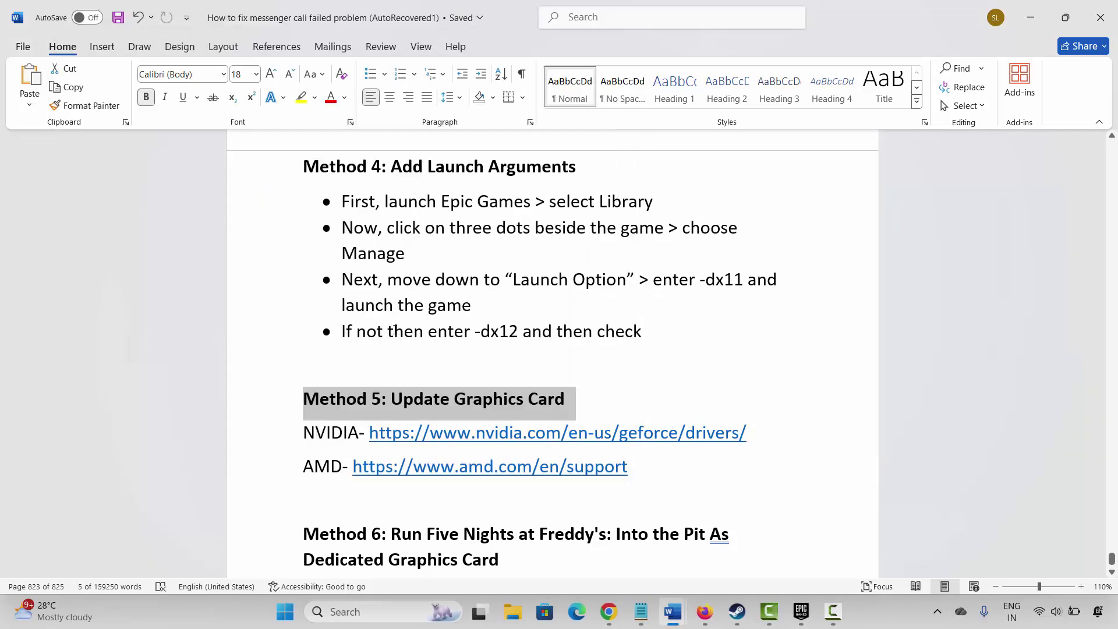
# Read Method 5's NVIDIA and AMD driver lines, then move on to Method 6: dedicated graphics card.
pyautogui.scroll(-1, 394, 330)
pyautogui.click(320, 355)
pyautogui.click(331, 389)
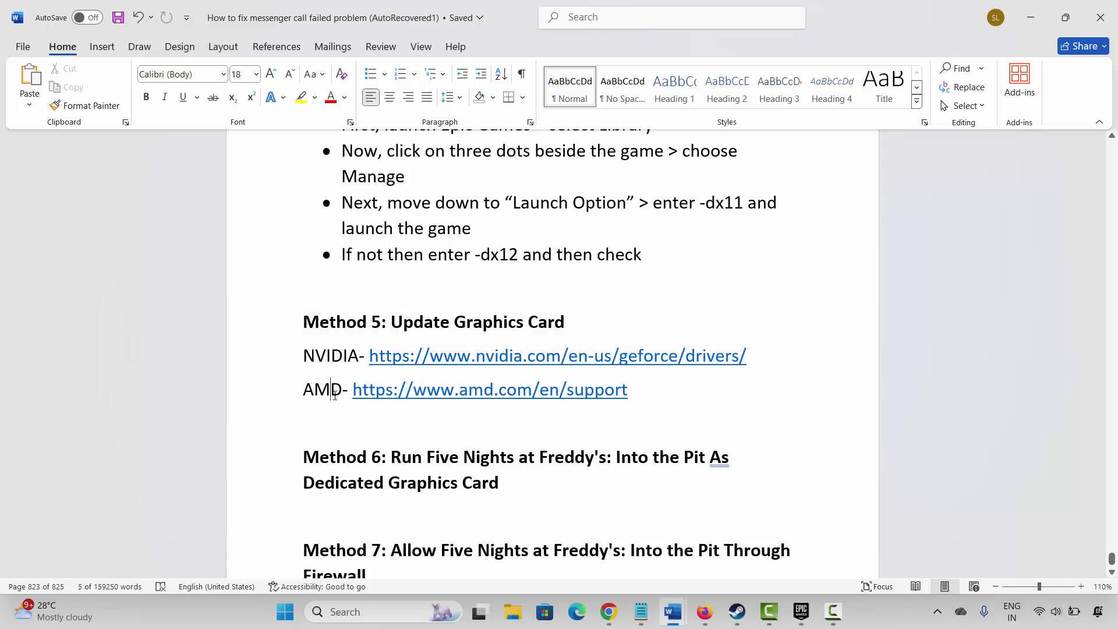
pyautogui.moveTo(380, 357); pyautogui.dragTo(546, 356)
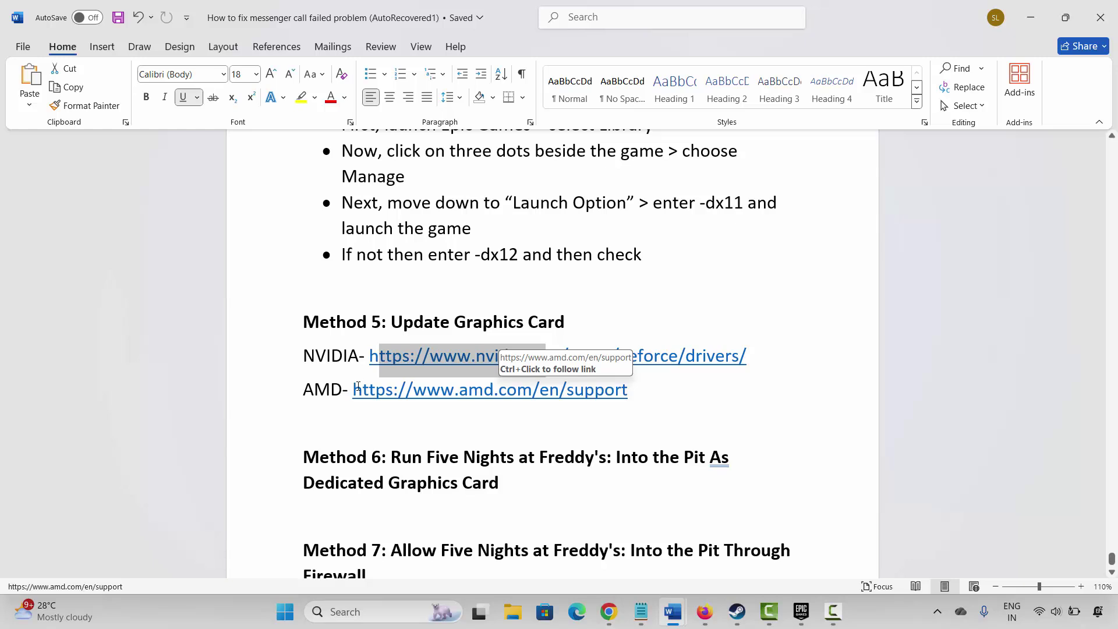
pyautogui.scroll(-1, 358, 384)
pyautogui.click(401, 396)
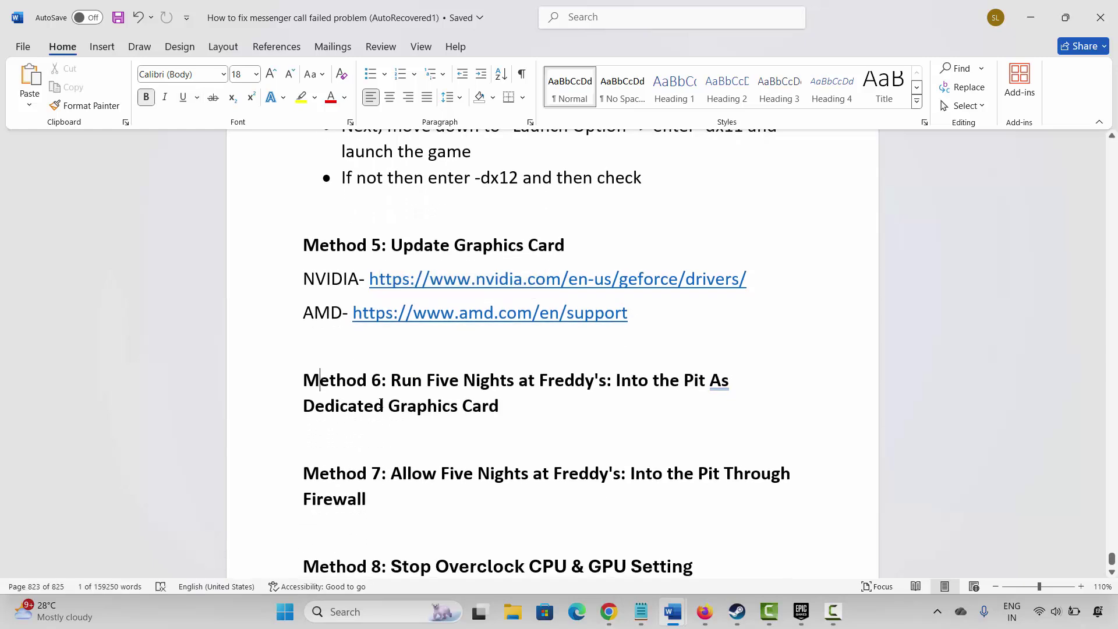
pyautogui.keyDown('shift'); pyautogui.click(450, 388); pyautogui.keyUp('shift')
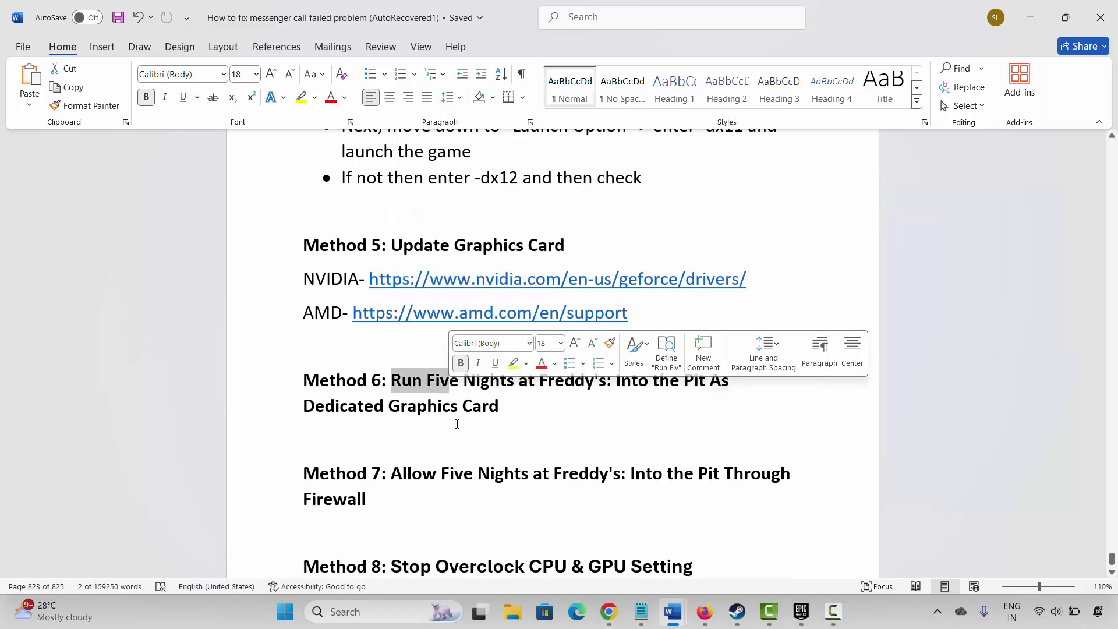
pyautogui.click(448, 406)
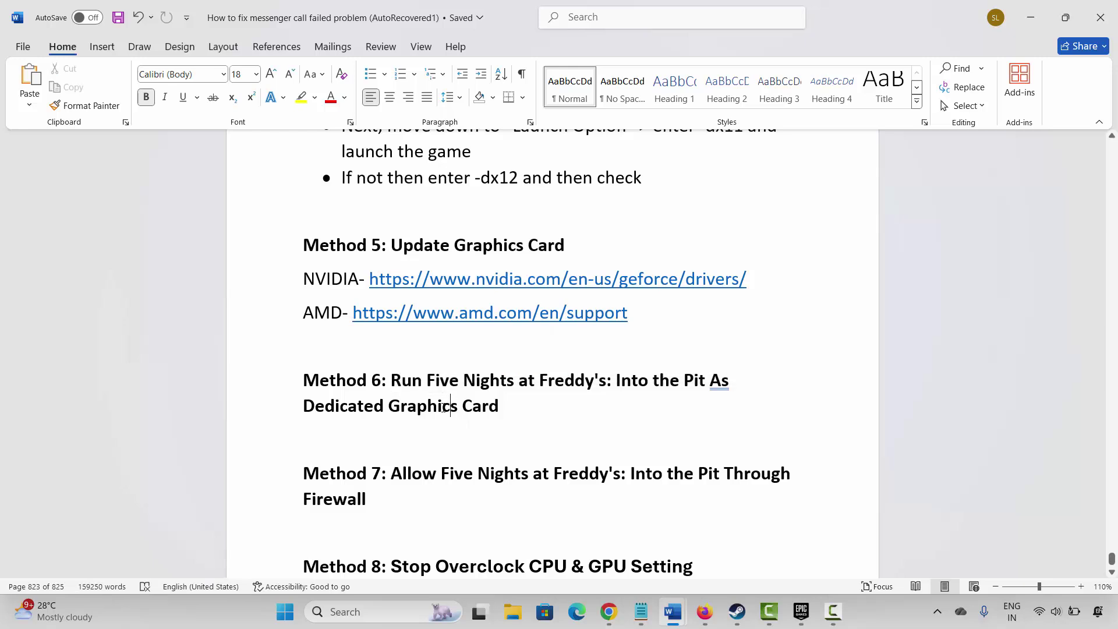
pyautogui.click(352, 612)
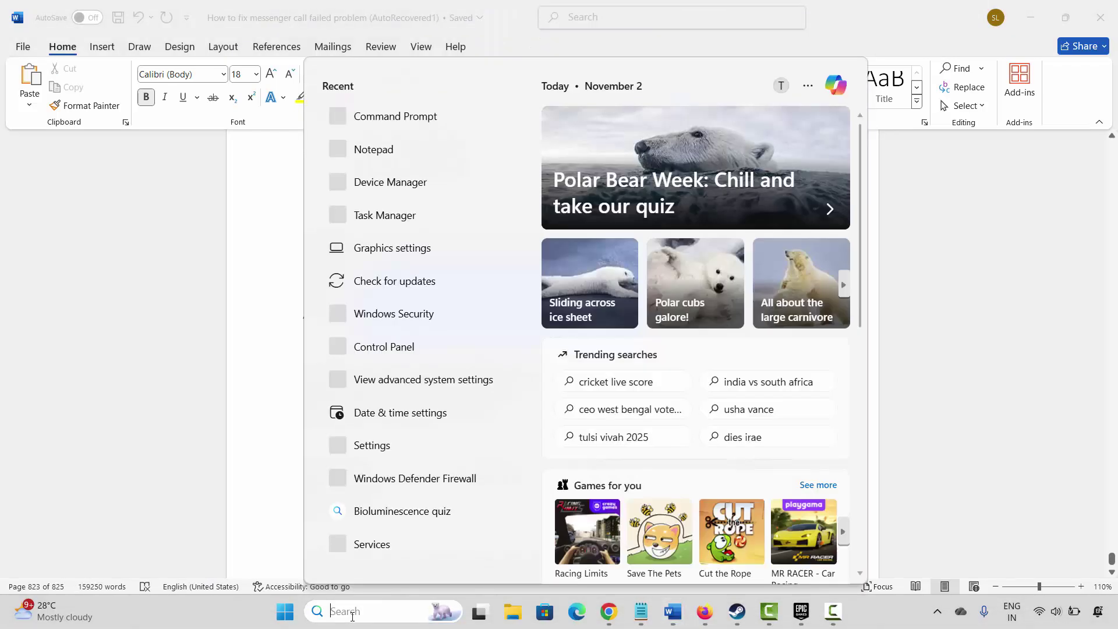
# Open Graphics settings and start adding a desktop app, browsing up to the C: drive root.
pyautogui.click(392, 247)
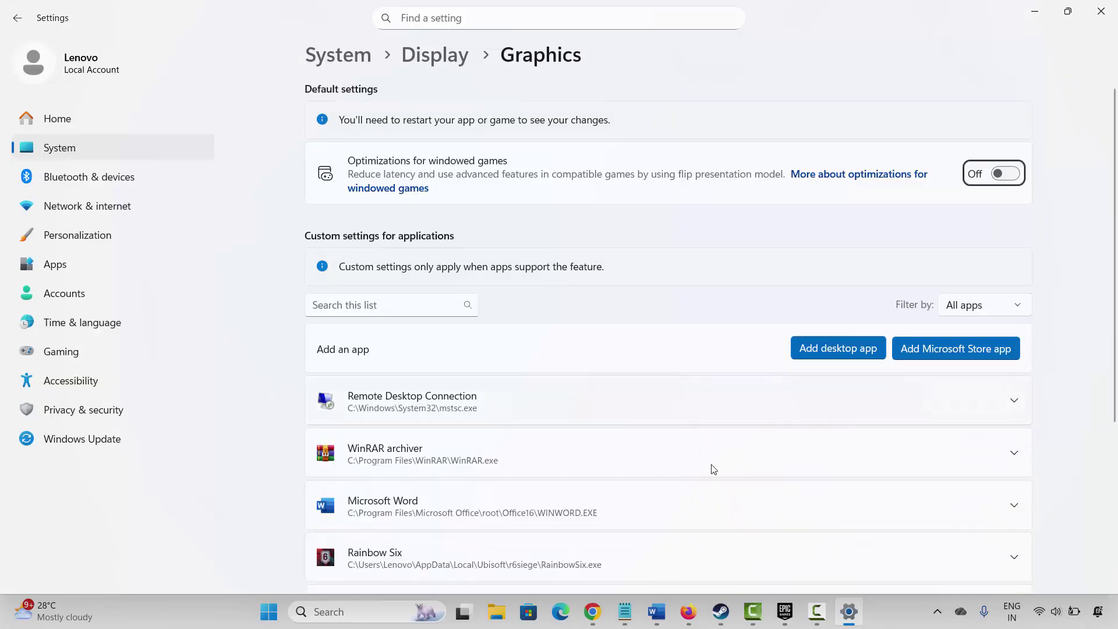
pyautogui.scroll(-10, 674, 454)
pyautogui.scroll(10, 676, 446)
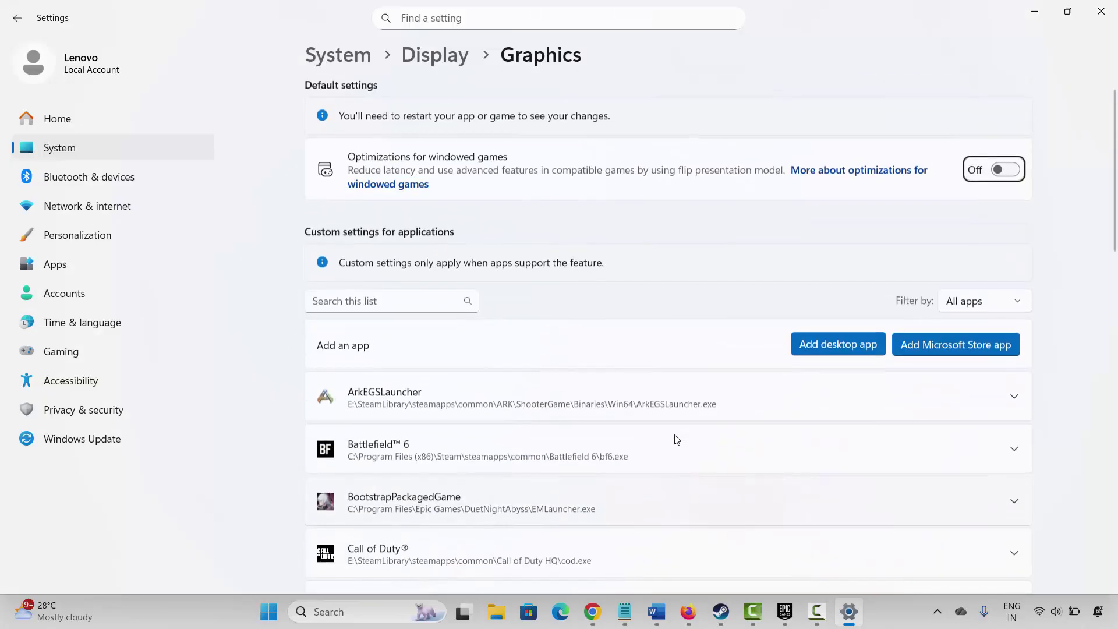
pyautogui.click(841, 354)
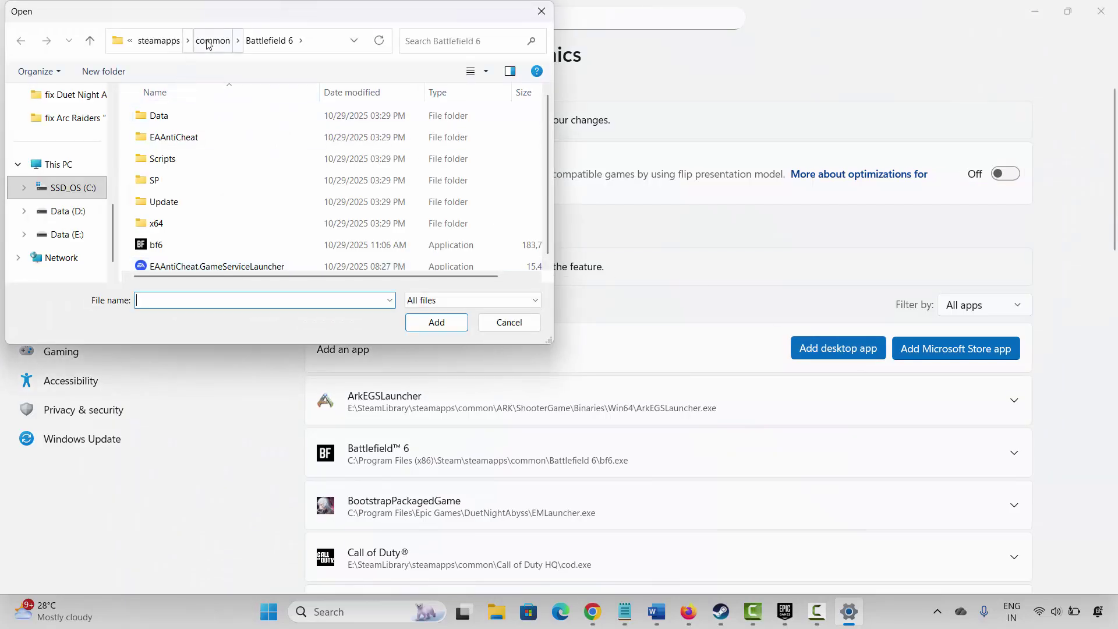
pyautogui.click(156, 42)
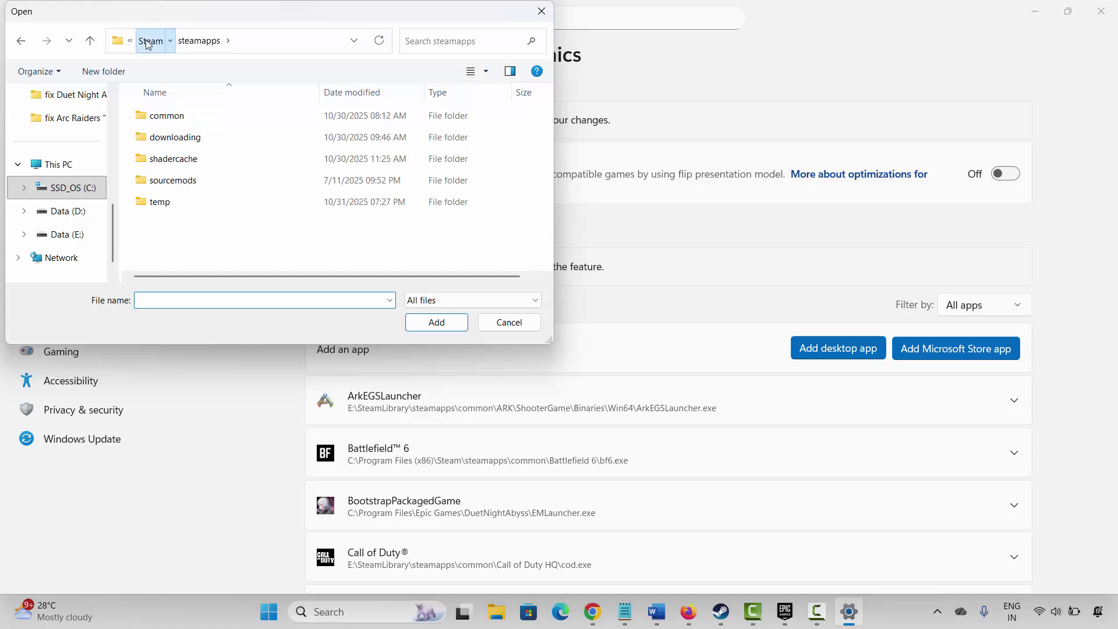
pyautogui.click(149, 43)
pyautogui.click(174, 41)
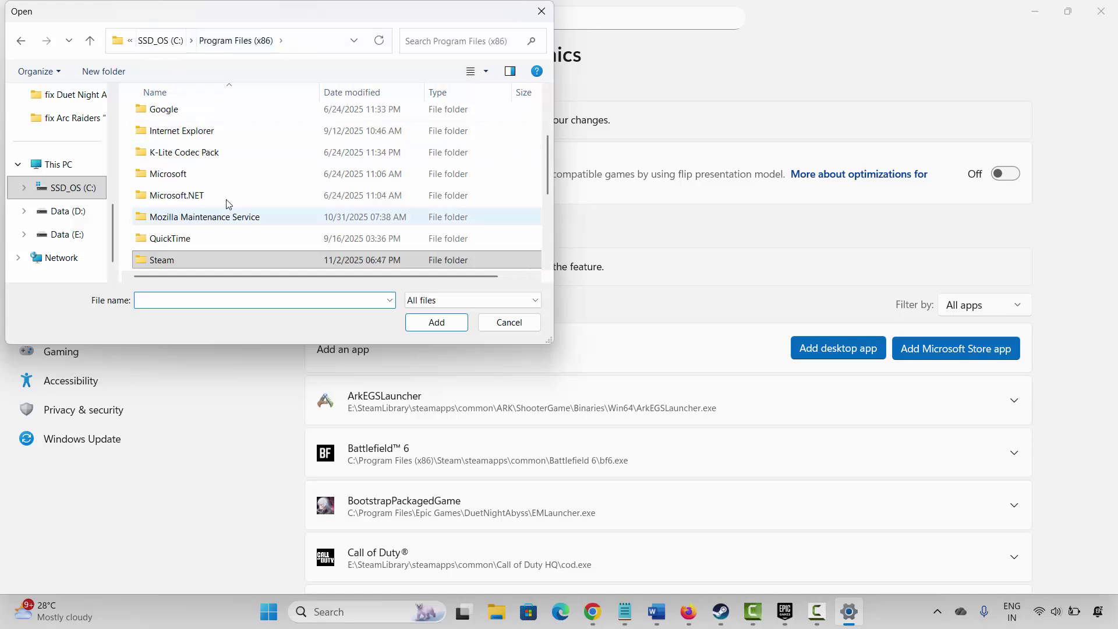
pyautogui.scroll(-2, 214, 207)
pyautogui.scroll(4, 211, 204)
pyautogui.scroll(-3, 209, 203)
pyautogui.click(158, 41)
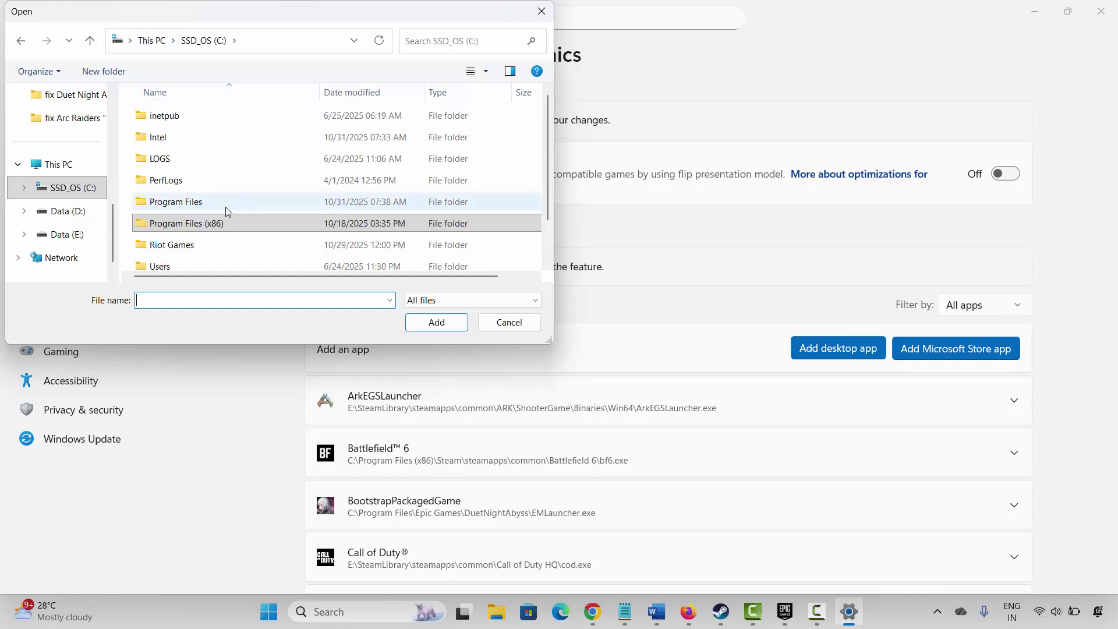
# Add FNaFIntoThePit.exe from Program Files\Epic Games\FiveNightsatFreddysICCsjt to the graphics app list.
pyautogui.doubleClick(202, 207)
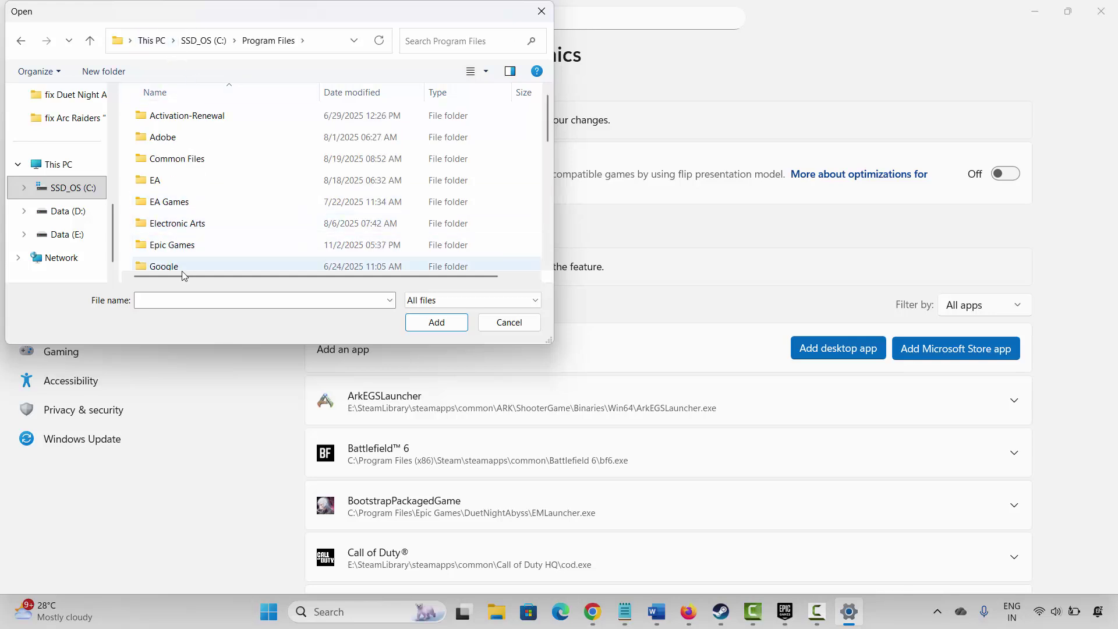
pyautogui.scroll(-2, 179, 203)
pyautogui.scroll(2, 179, 203)
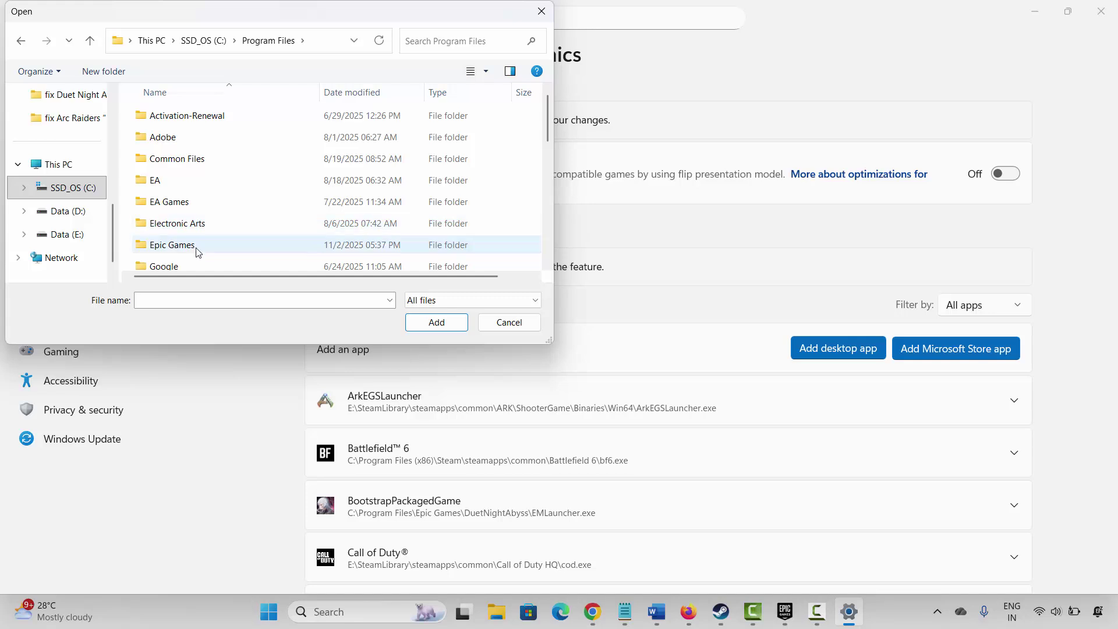
pyautogui.doubleClick(200, 245)
pyautogui.doubleClick(199, 137)
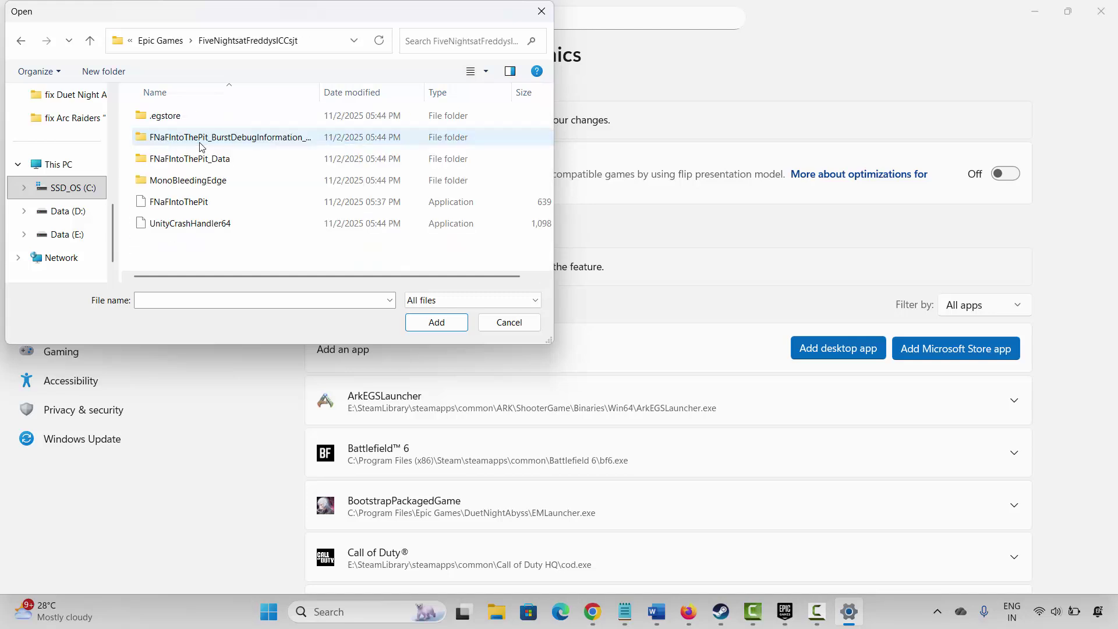
pyautogui.click(199, 204)
pyautogui.click(423, 328)
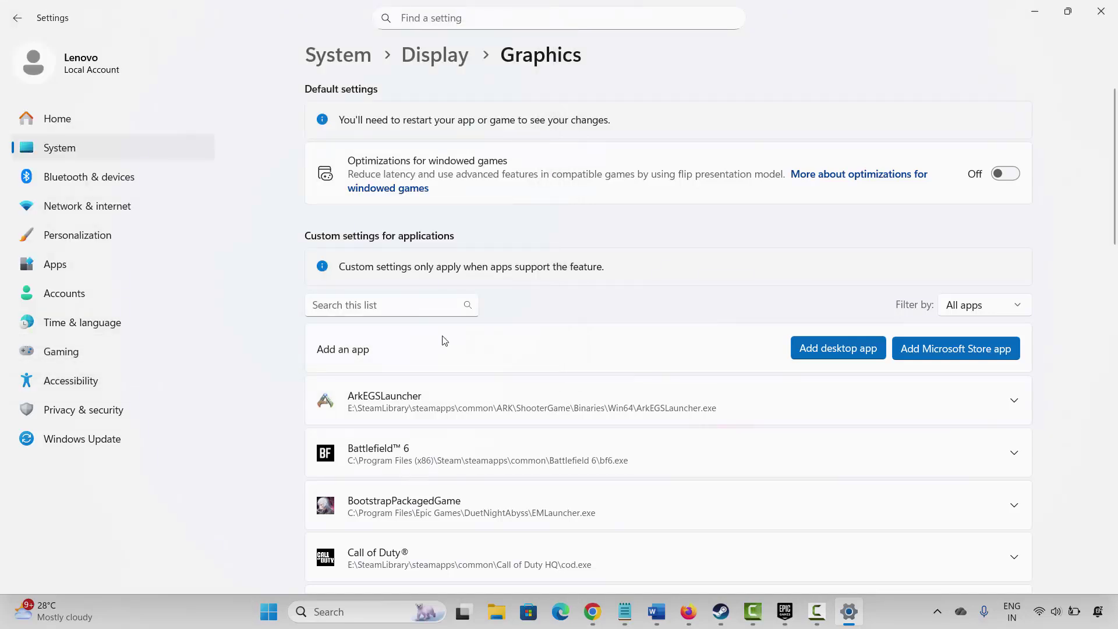
# Set FNaFIntoThePit's GPU preference to High Performance and close Settings.
pyautogui.scroll(-2, 749, 427)
pyautogui.scroll(-8, 749, 427)
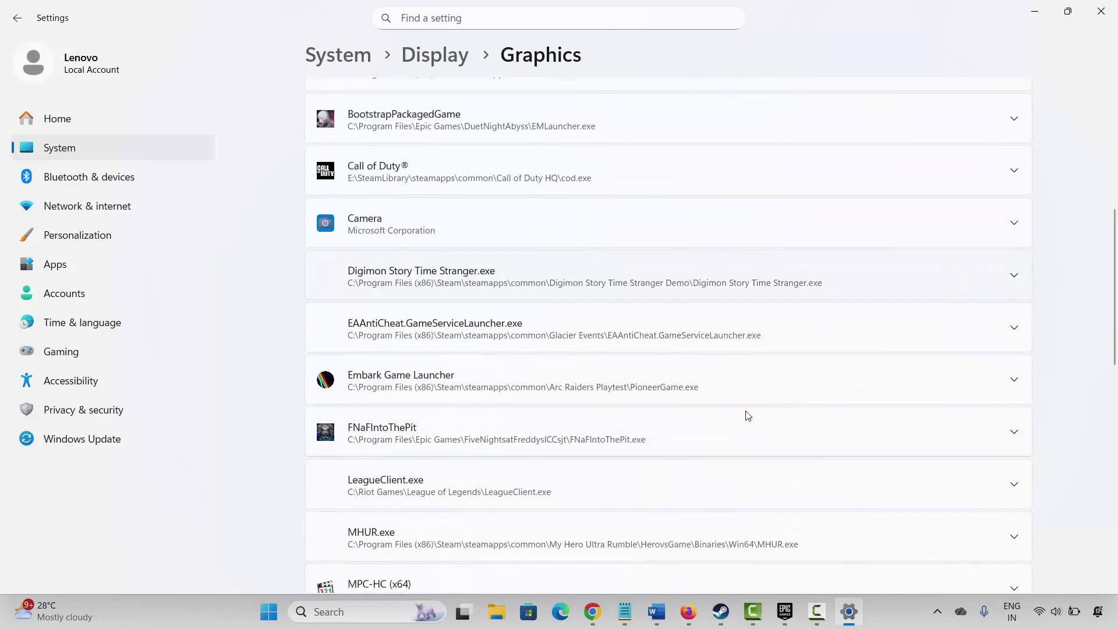
pyautogui.scroll(2, 748, 416)
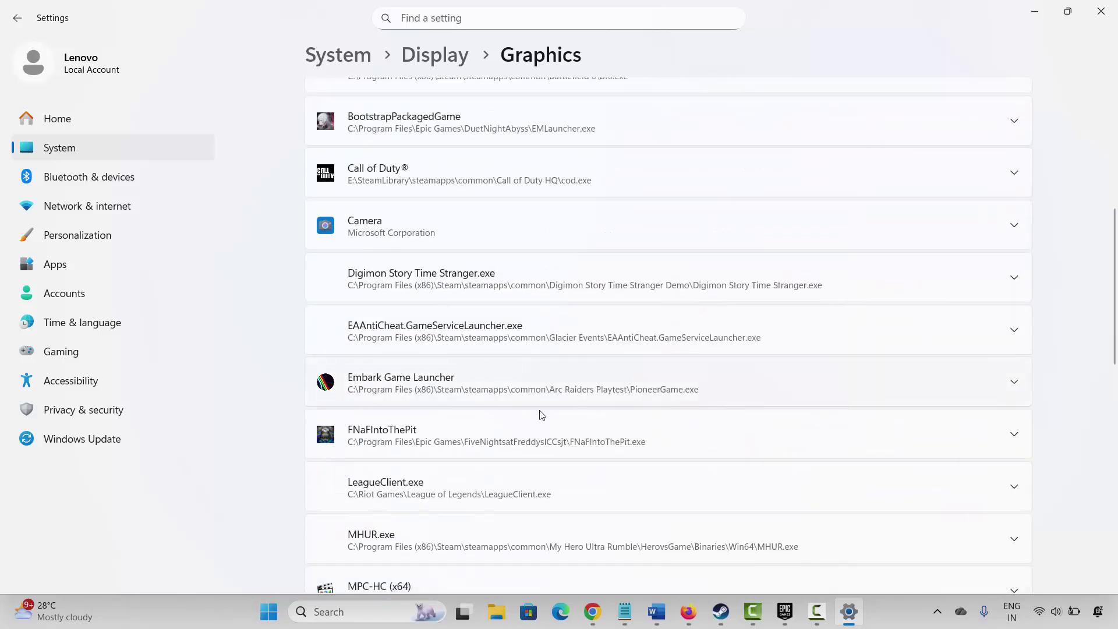
pyautogui.click(1013, 439)
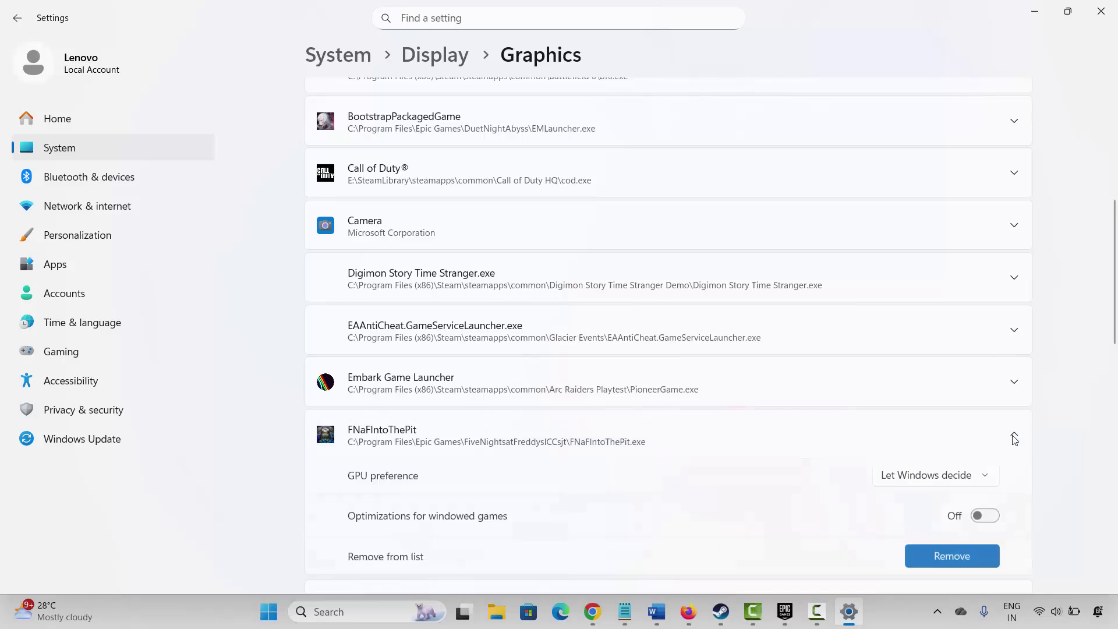
pyautogui.click(911, 482)
pyautogui.click(924, 531)
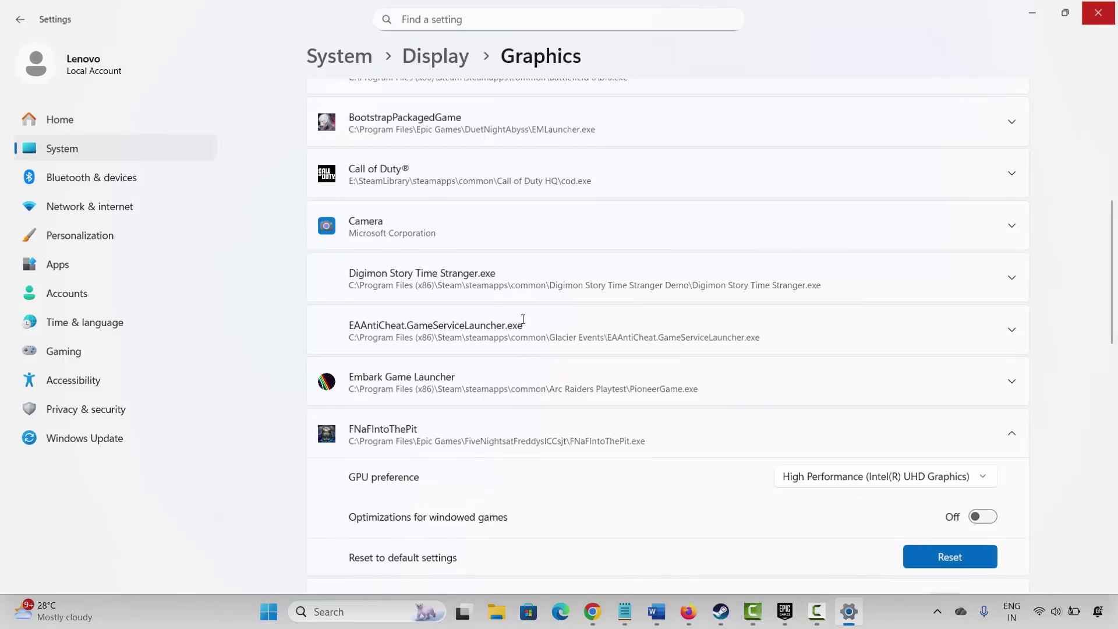
pyautogui.click(1101, 11)
# Scroll the Word guide down to the Method 7 heading.
pyautogui.scroll(-2, 345, 398)
pyautogui.doubleClick(329, 358)
pyautogui.click(373, 384)
pyautogui.click(380, 611)
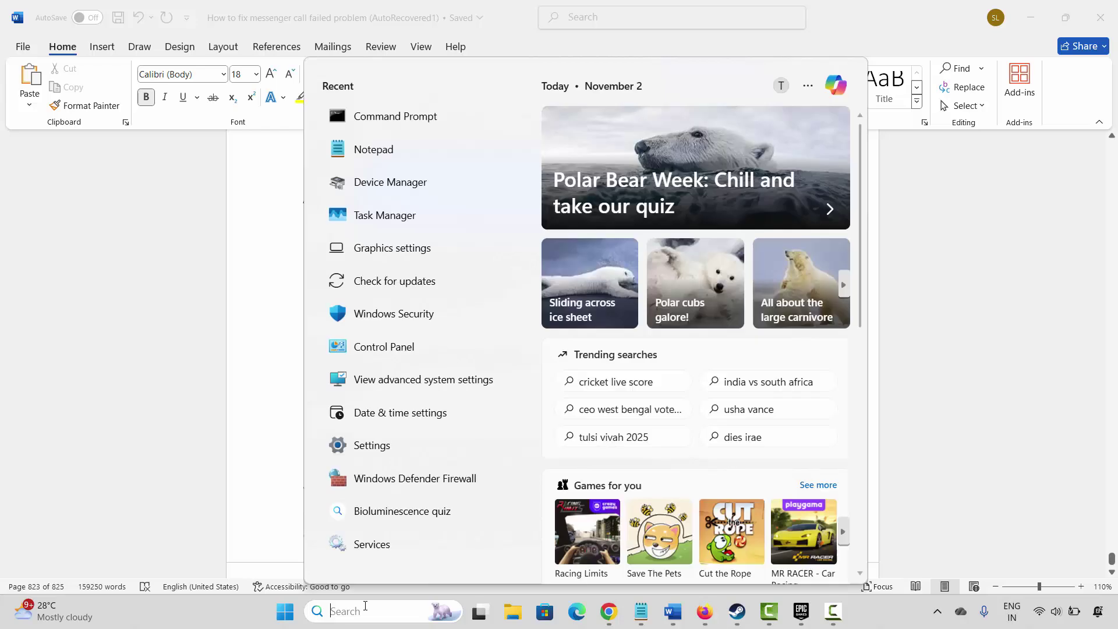
# Open Windows Security's list of apps allowed through the firewall and unlock it for editing.
pyautogui.click(399, 316)
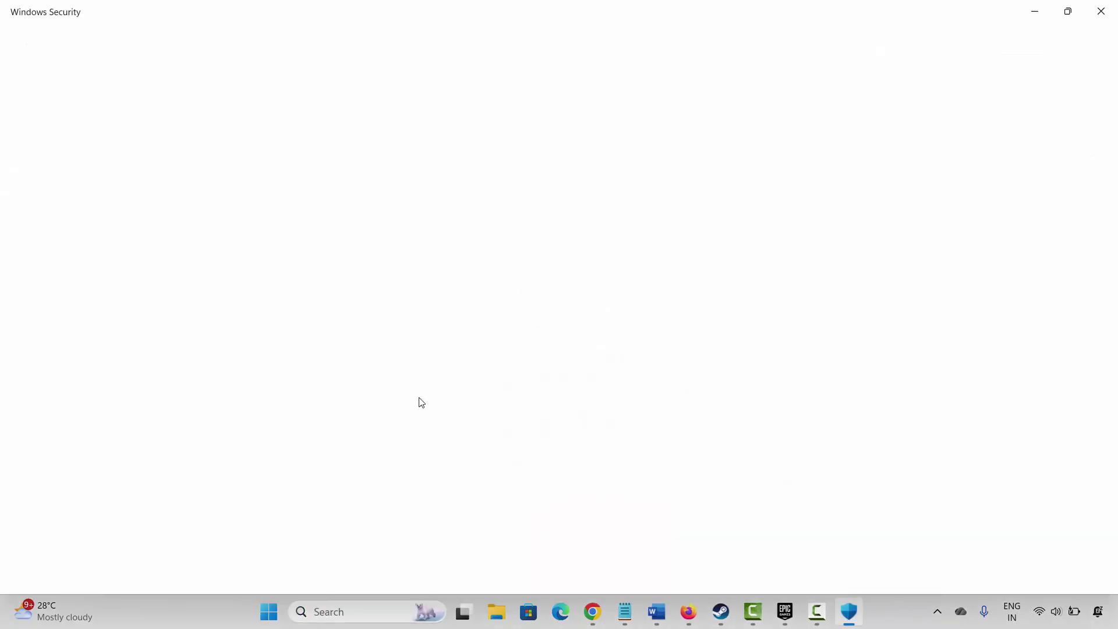
pyautogui.click(677, 226)
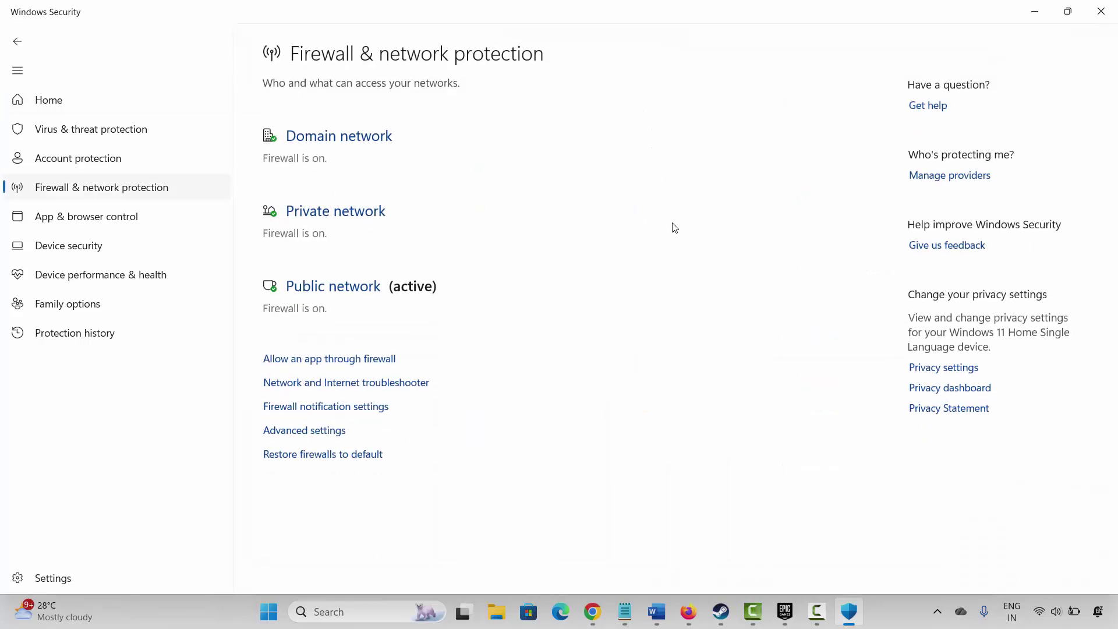
pyautogui.click(350, 354)
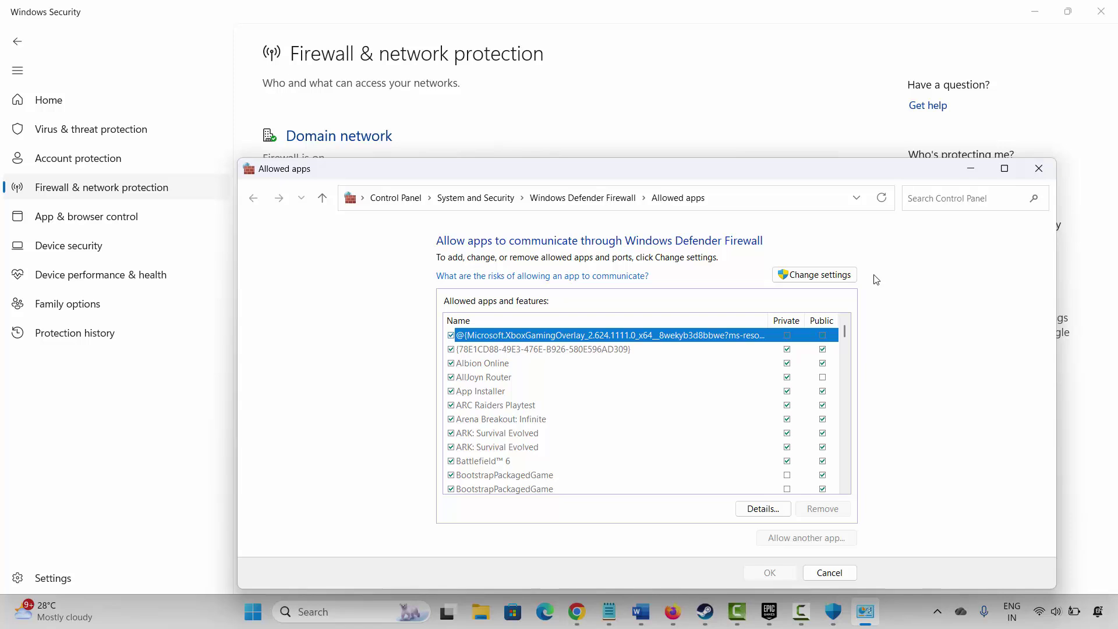
pyautogui.click(815, 274)
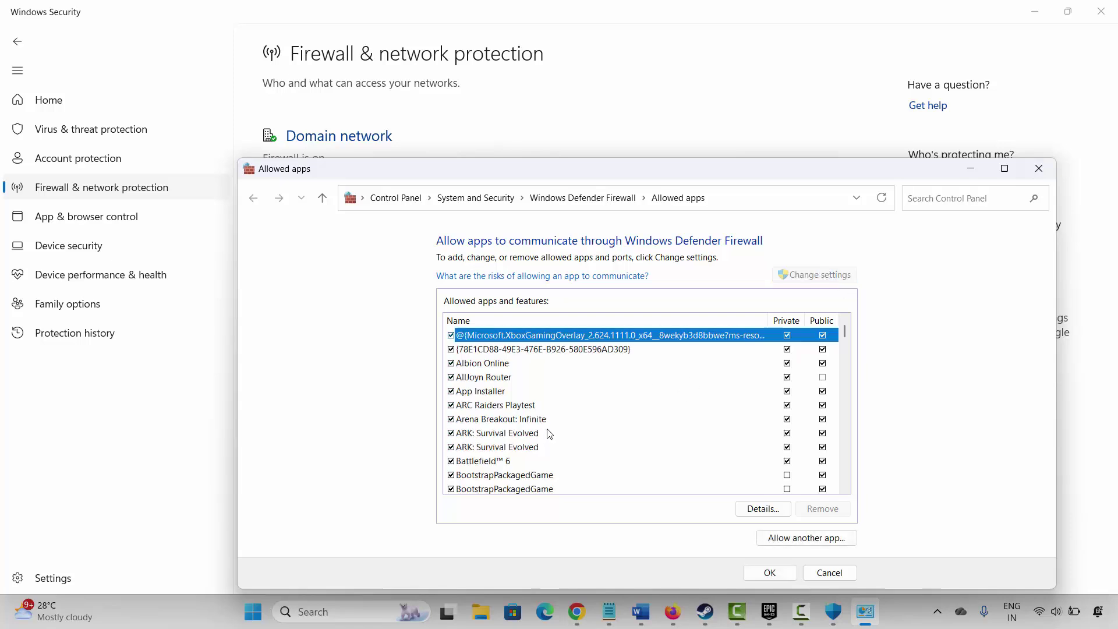
pyautogui.scroll(-3, 550, 429)
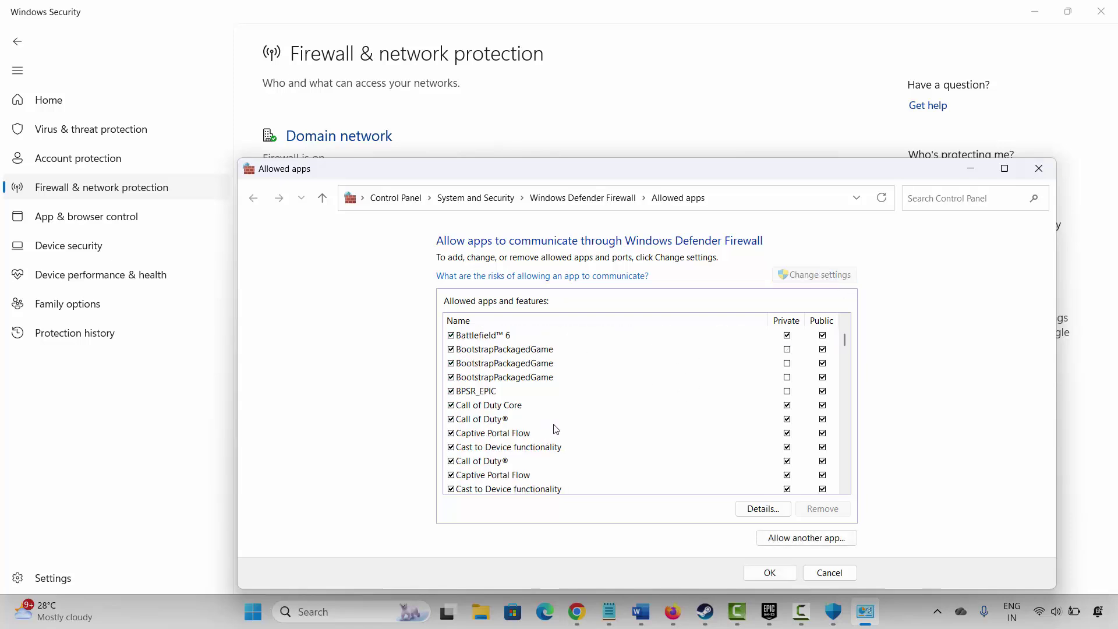
pyautogui.scroll(-2, 556, 429)
pyautogui.scroll(-5, 518, 432)
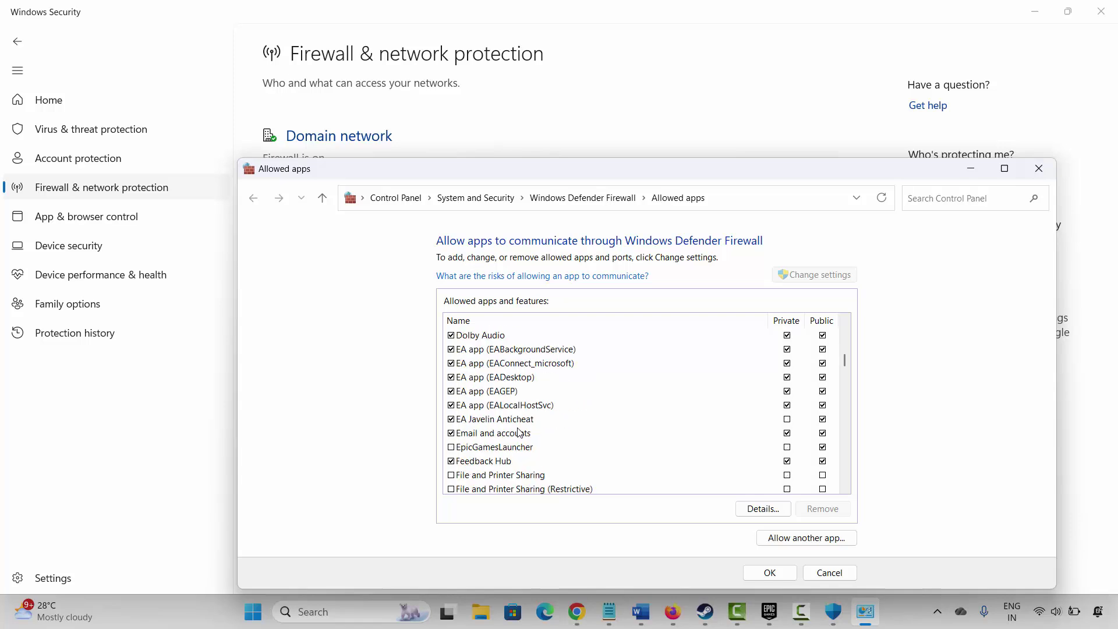
pyautogui.scroll(-1, 520, 433)
pyautogui.scroll(-3, 520, 433)
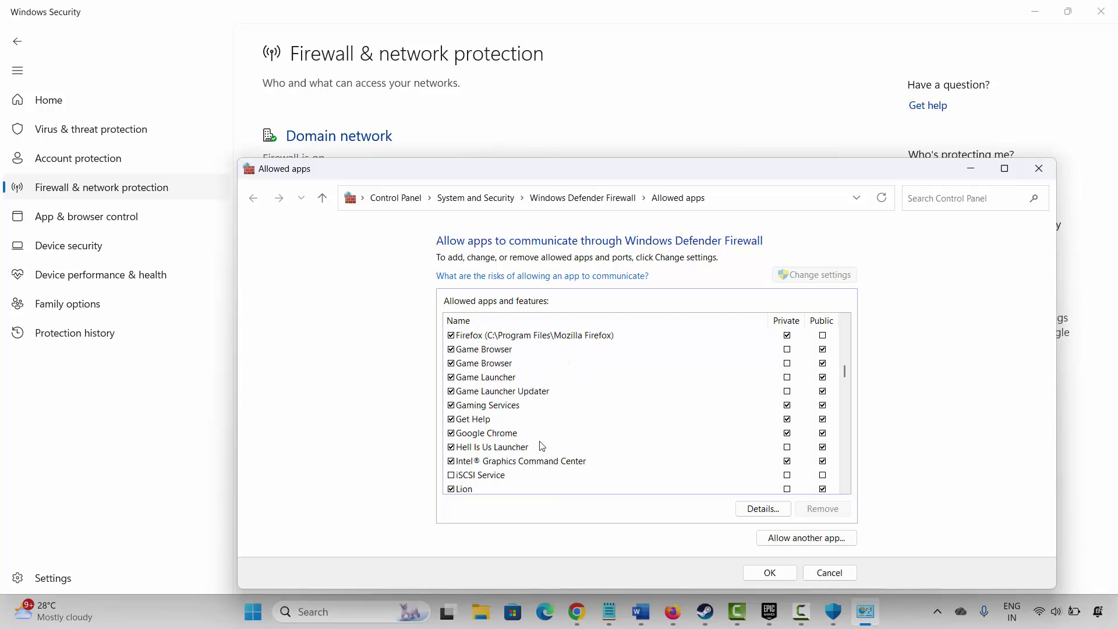
pyautogui.scroll(3, 542, 446)
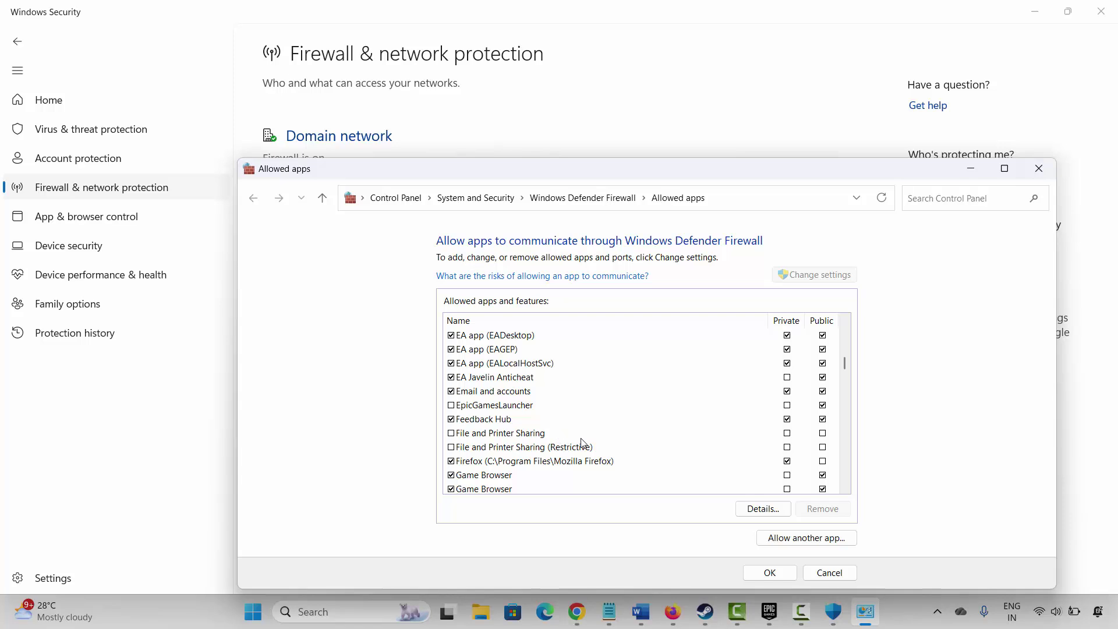
# Add FNaFIntoThePit.exe from the Epic Games FiveNightsatFreddysICCsjt folder to the allowed apps.
pyautogui.click(798, 539)
pyautogui.click(746, 453)
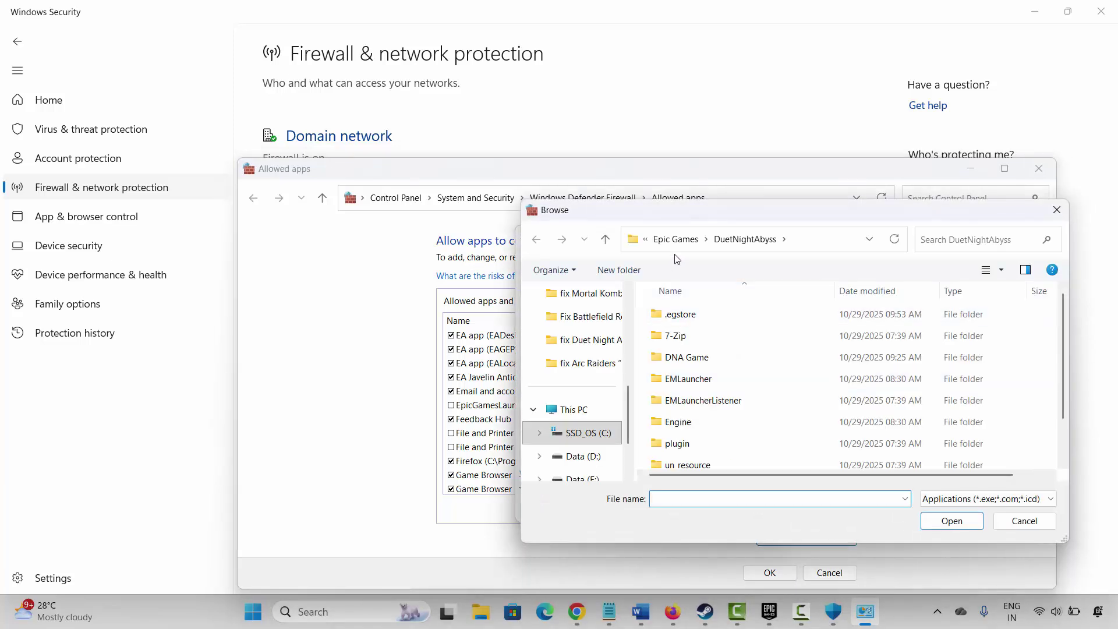
pyautogui.click(676, 238)
pyautogui.click(732, 340)
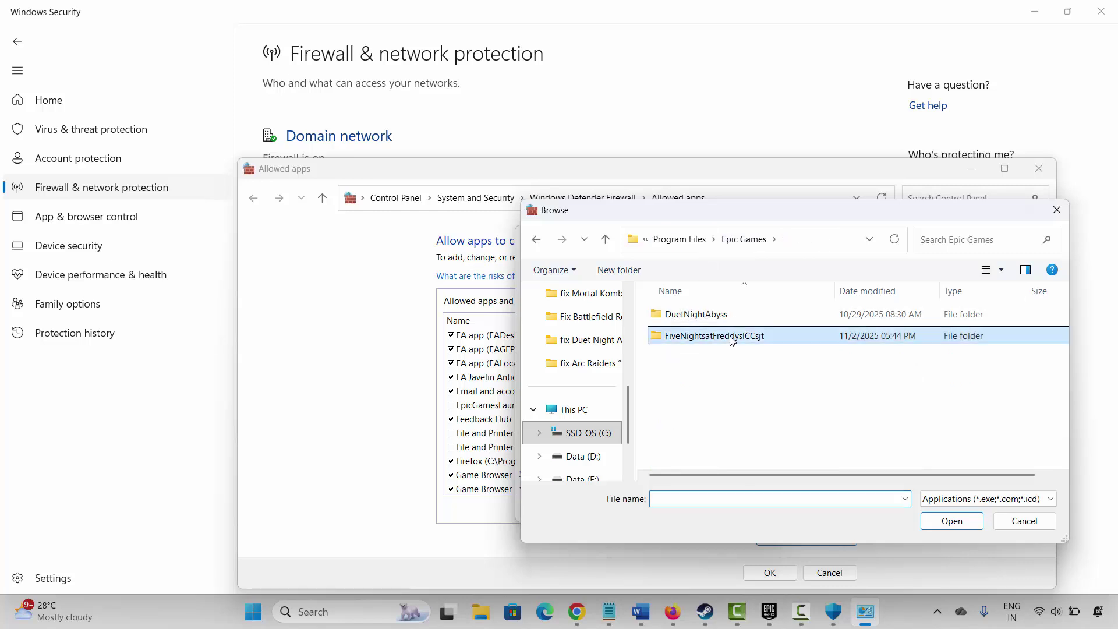
pyautogui.doubleClick(732, 340)
pyautogui.click(716, 401)
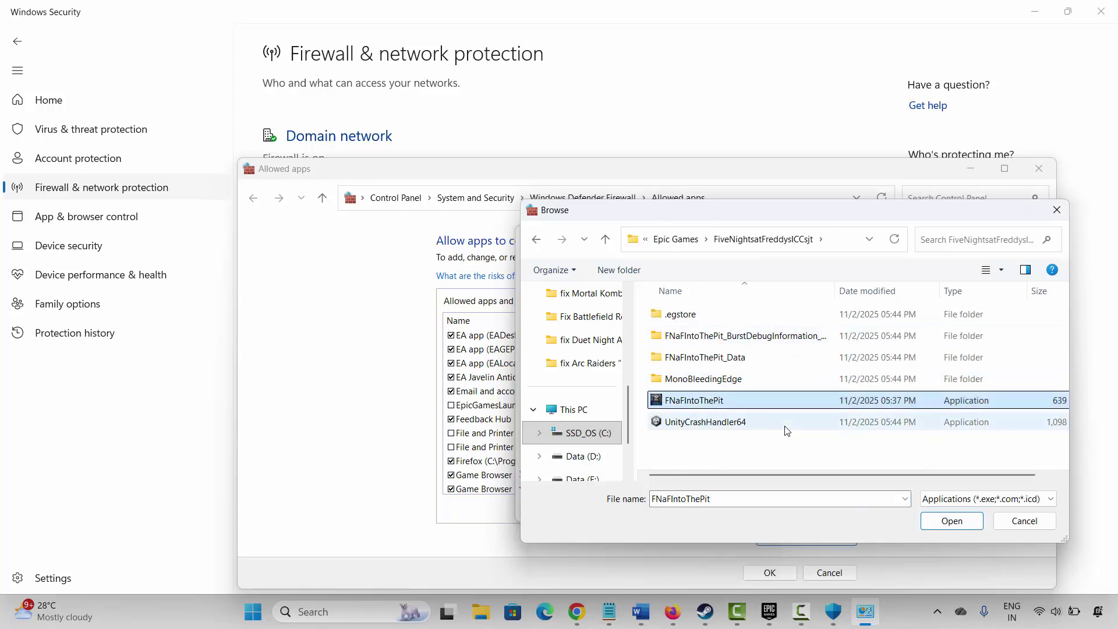
pyautogui.click(969, 520)
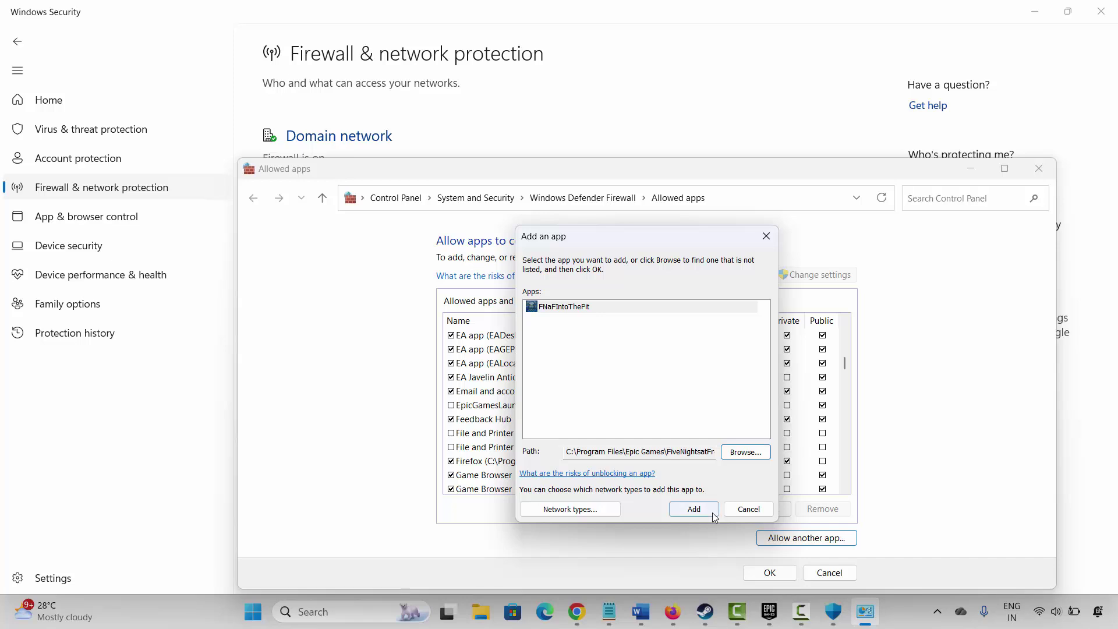
pyautogui.click(694, 510)
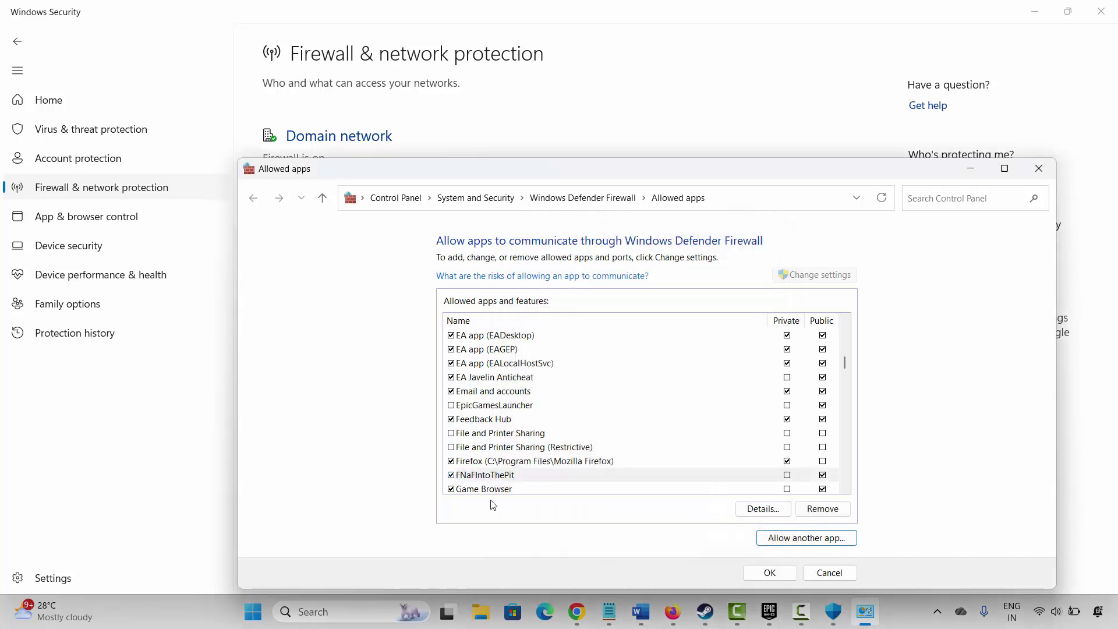
# Allow FNaFIntoThePit on private and public networks, save, and return to the Word guide.
pyautogui.click(483, 475)
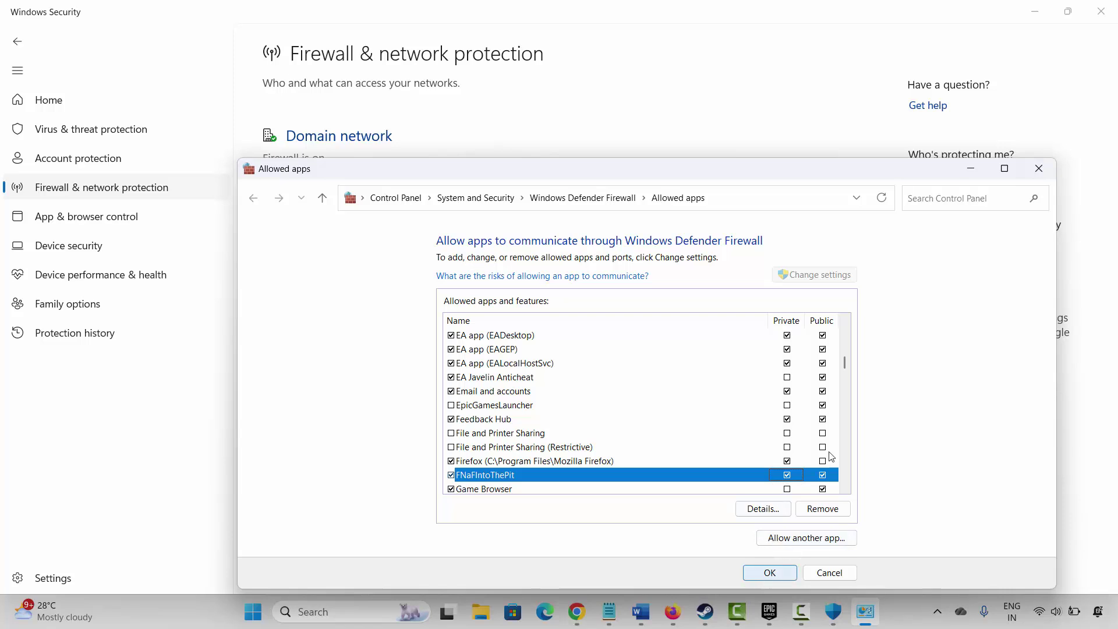
pyautogui.click(1038, 173)
pyautogui.hotkey('alt', 'Tab')
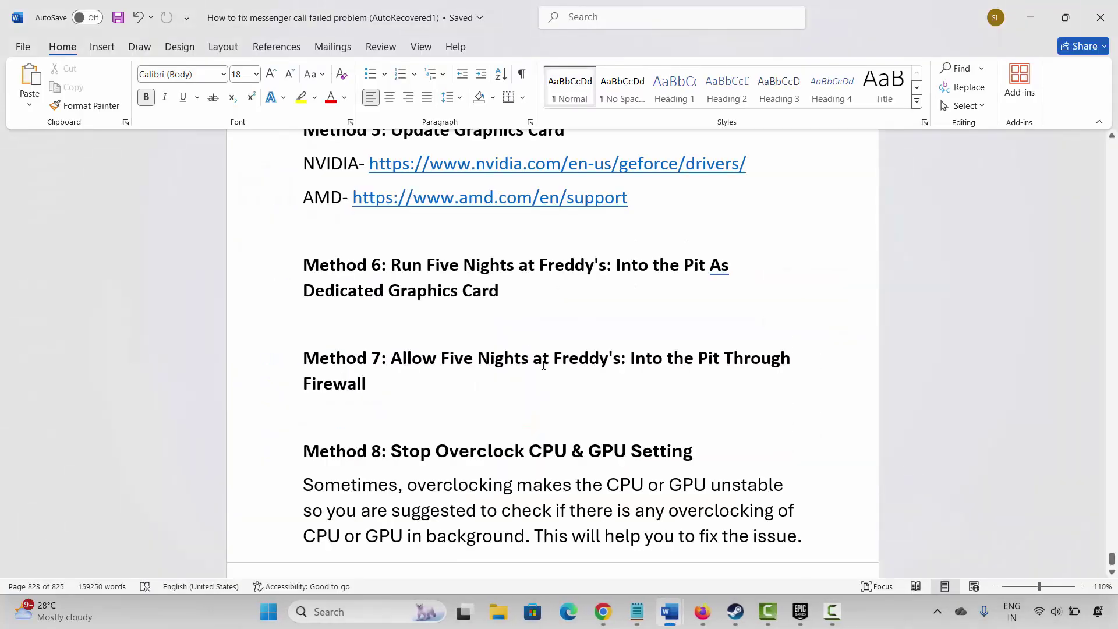
# Read Method 8 on CPU overclocking, highlighting lines while reading.
pyautogui.scroll(-1, 436, 387)
pyautogui.click(255, 385)
pyautogui.click(401, 433)
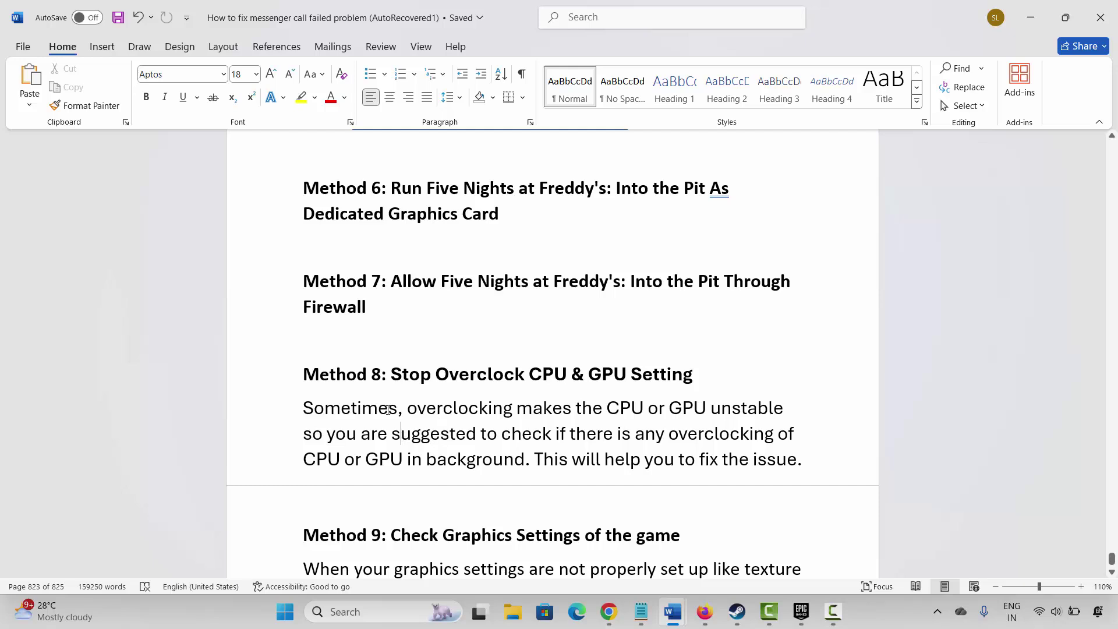
pyautogui.moveTo(445, 408); pyautogui.dragTo(644, 408)
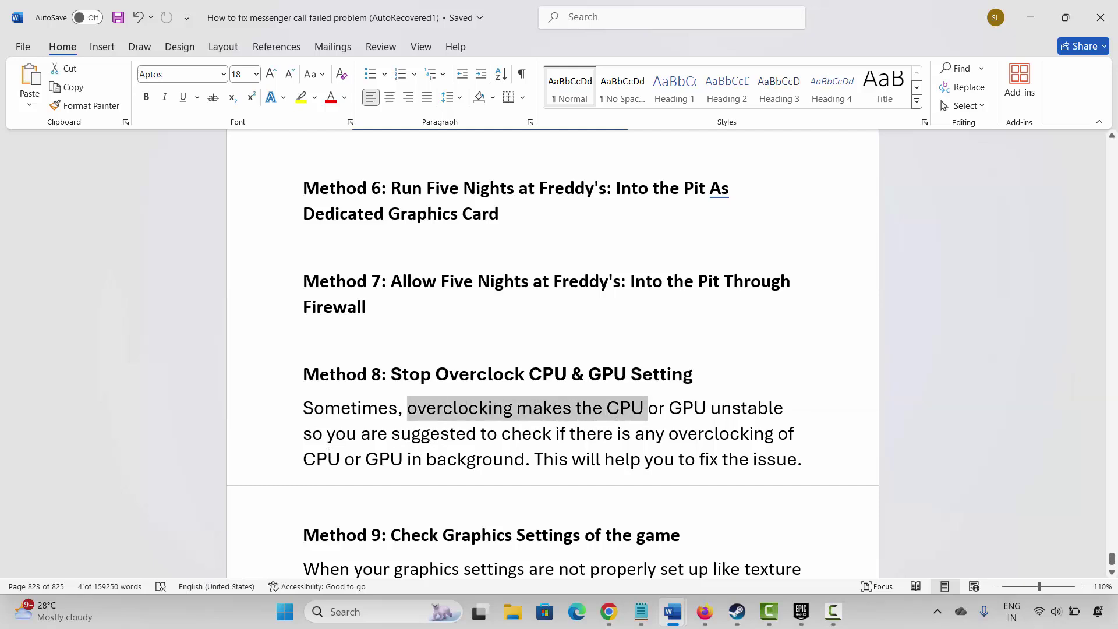
pyautogui.moveTo(304, 434); pyautogui.dragTo(479, 435)
pyautogui.click(439, 463)
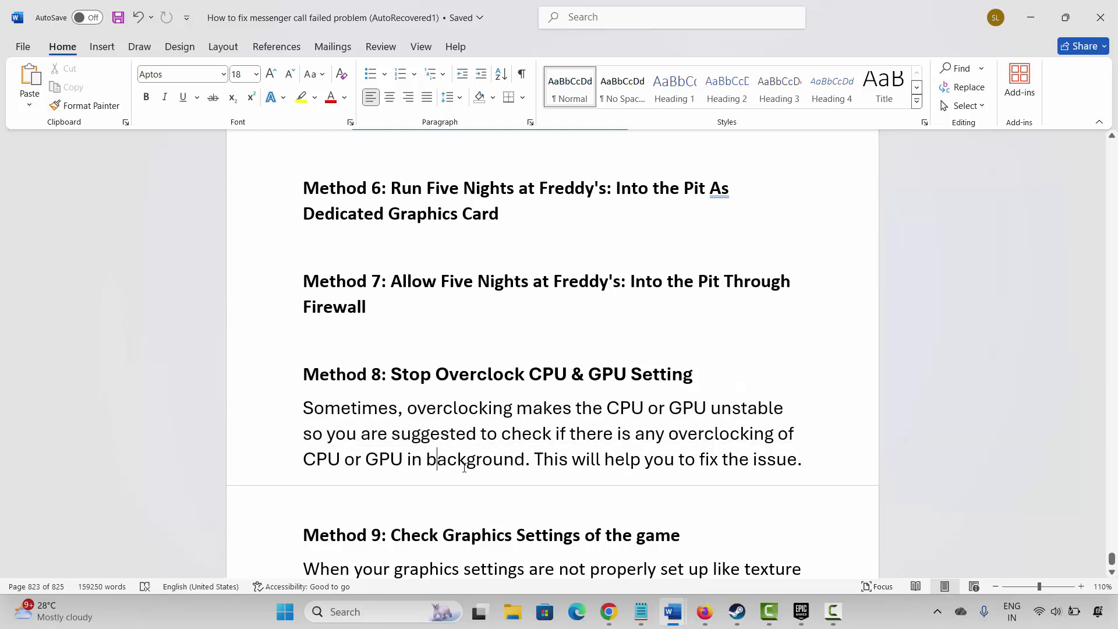
# Read Method 9 on graphics quality, resolution and the game crashing.
pyautogui.scroll(-3, 555, 464)
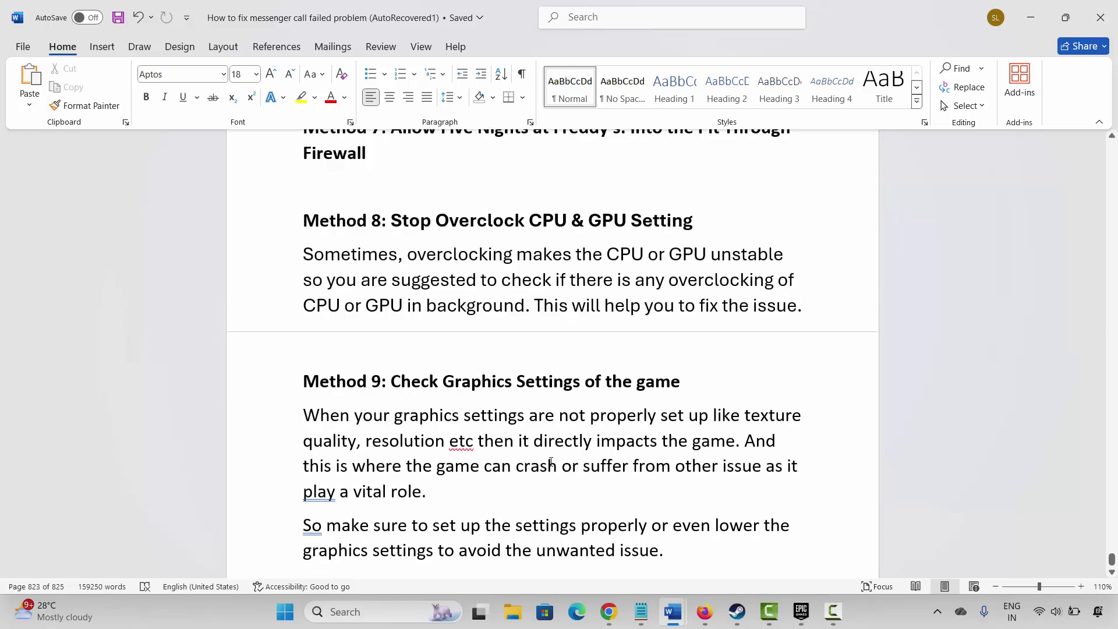
pyautogui.click(289, 326)
pyautogui.click(455, 402)
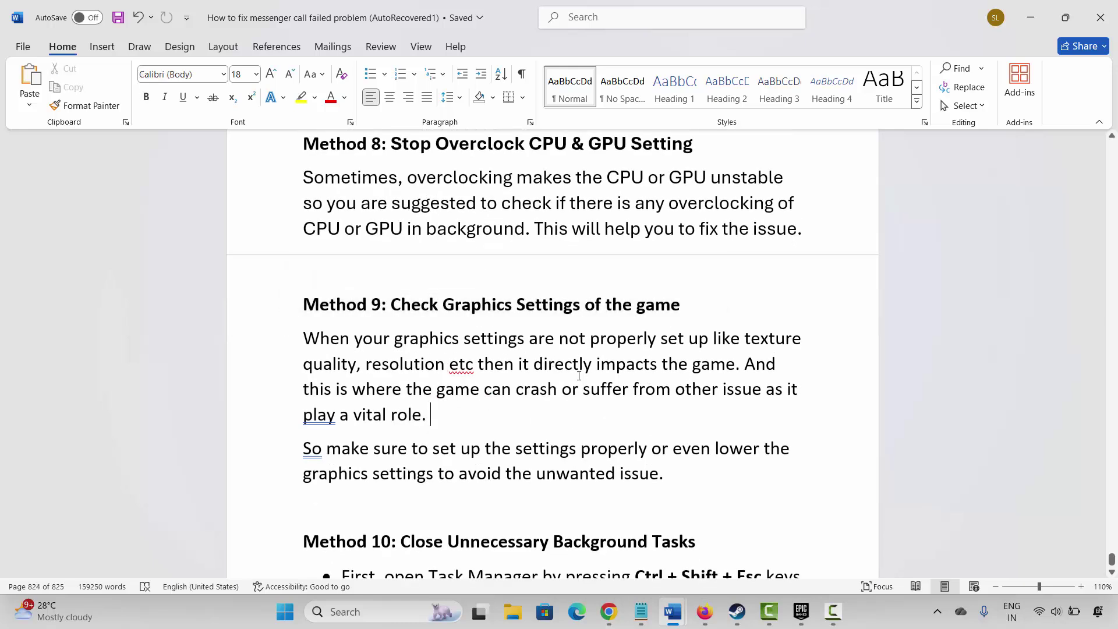
pyautogui.moveTo(365, 371); pyautogui.dragTo(446, 366)
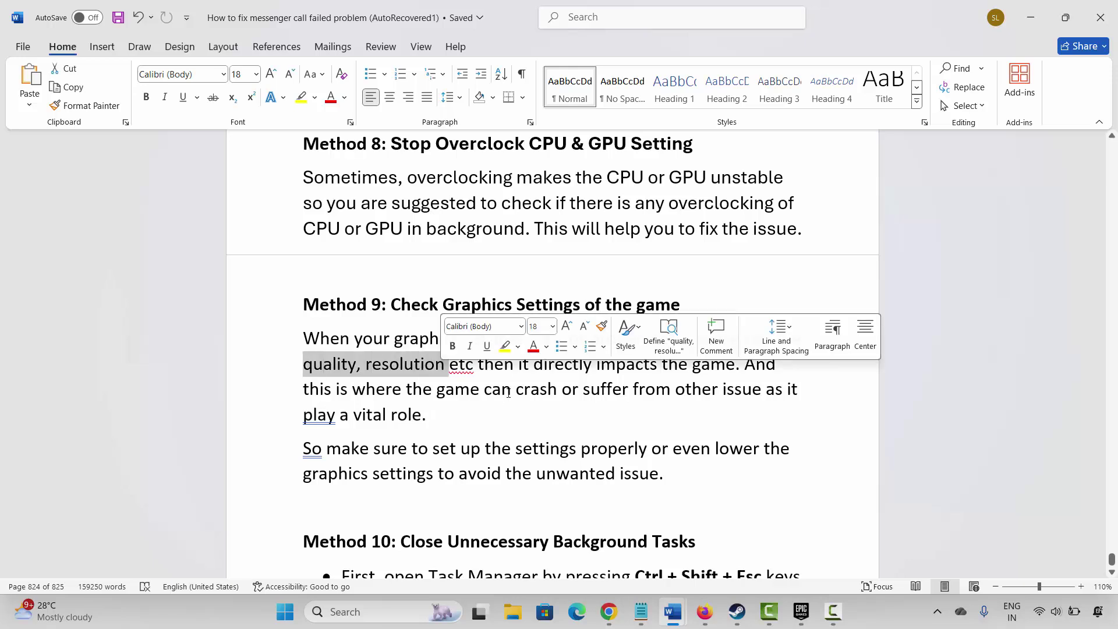
pyautogui.moveTo(337, 389); pyautogui.dragTo(413, 411)
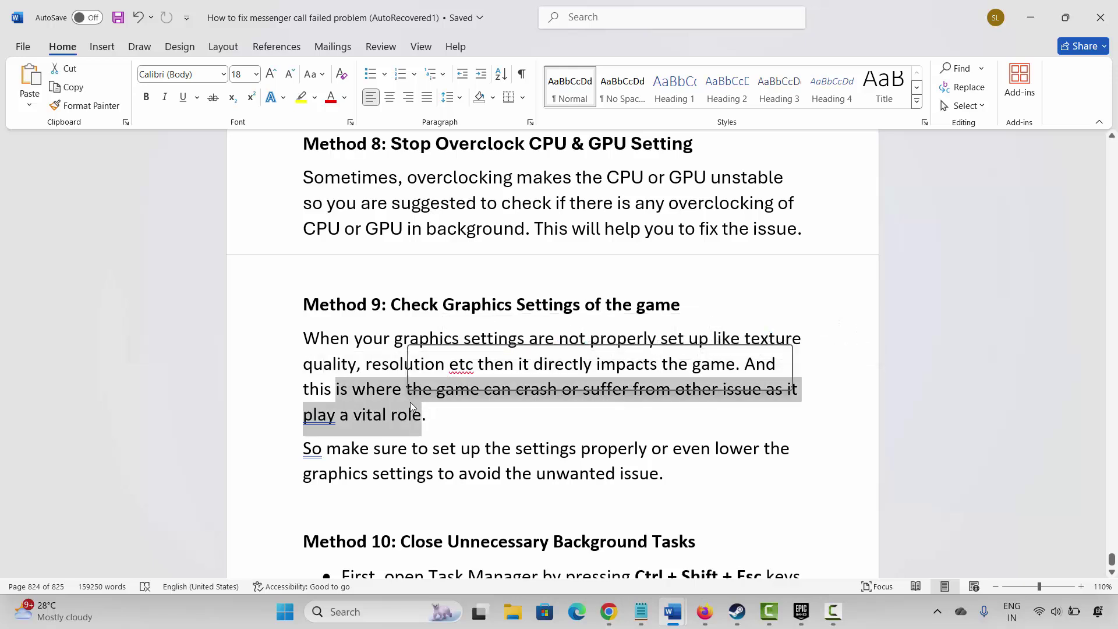
pyautogui.click(419, 451)
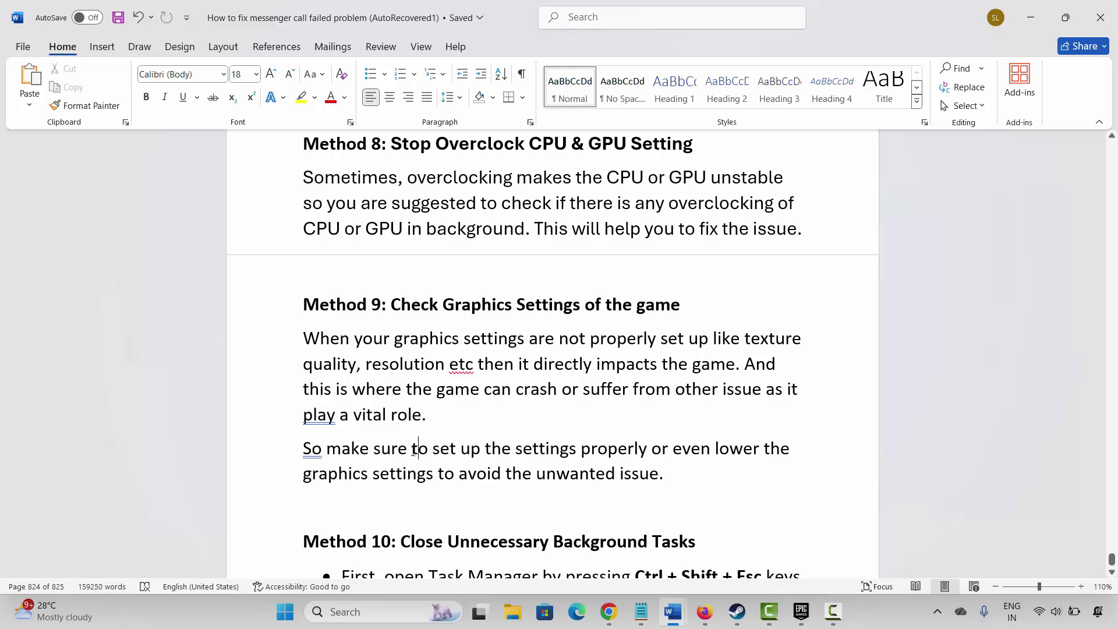
# Reach Method 10: Close Unnecessary Background Tasks and bring up Windows search.
pyautogui.scroll(-3, 414, 443)
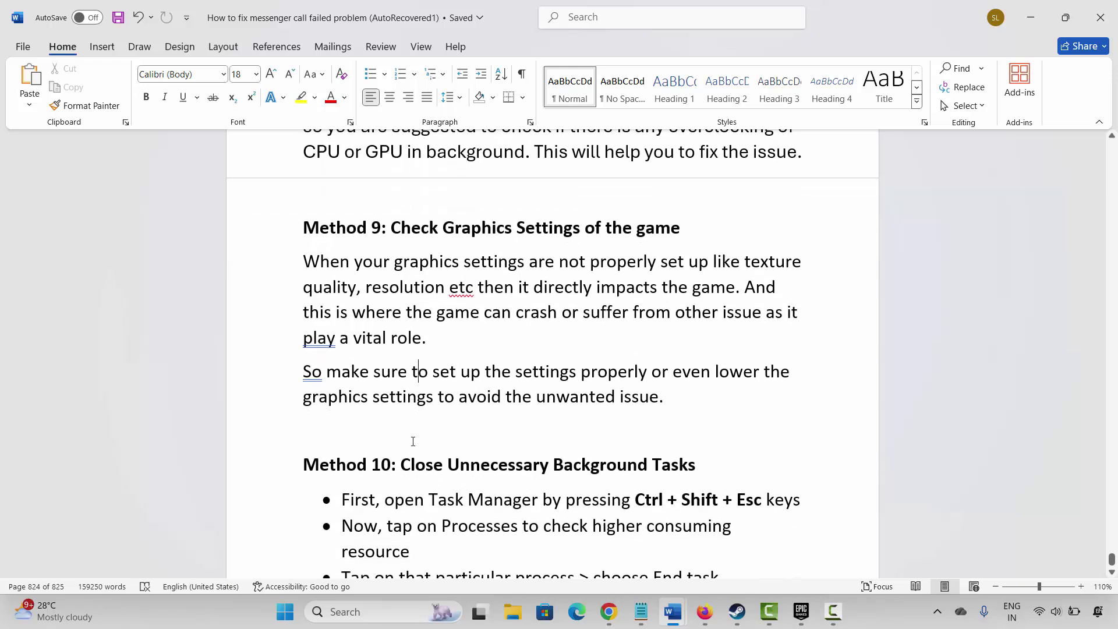
pyautogui.click(269, 397)
pyautogui.click(429, 423)
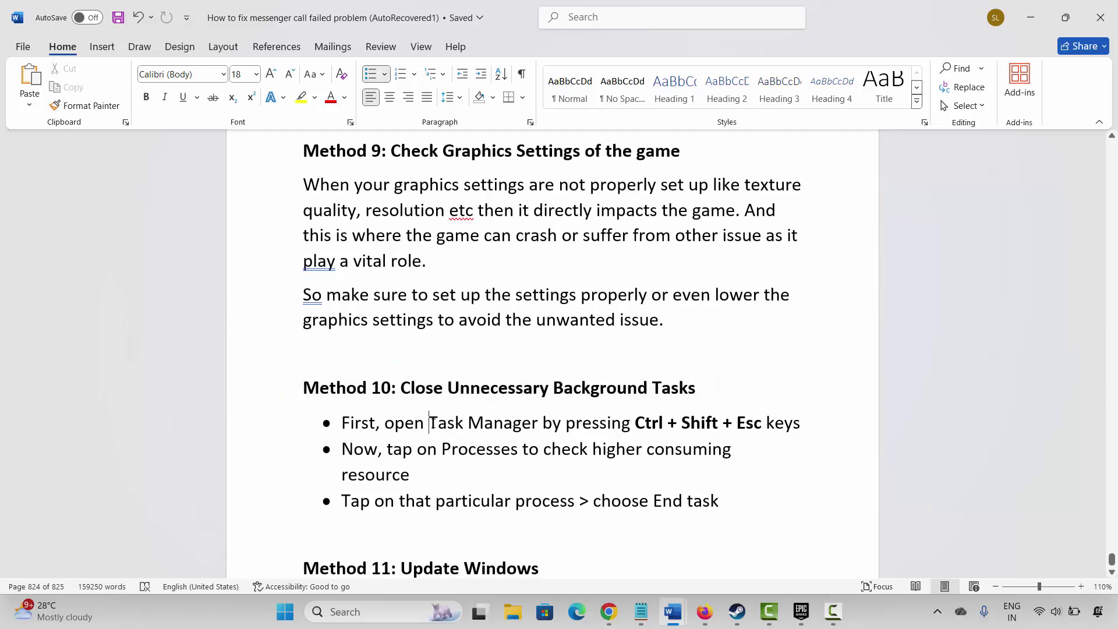
pyautogui.click(326, 612)
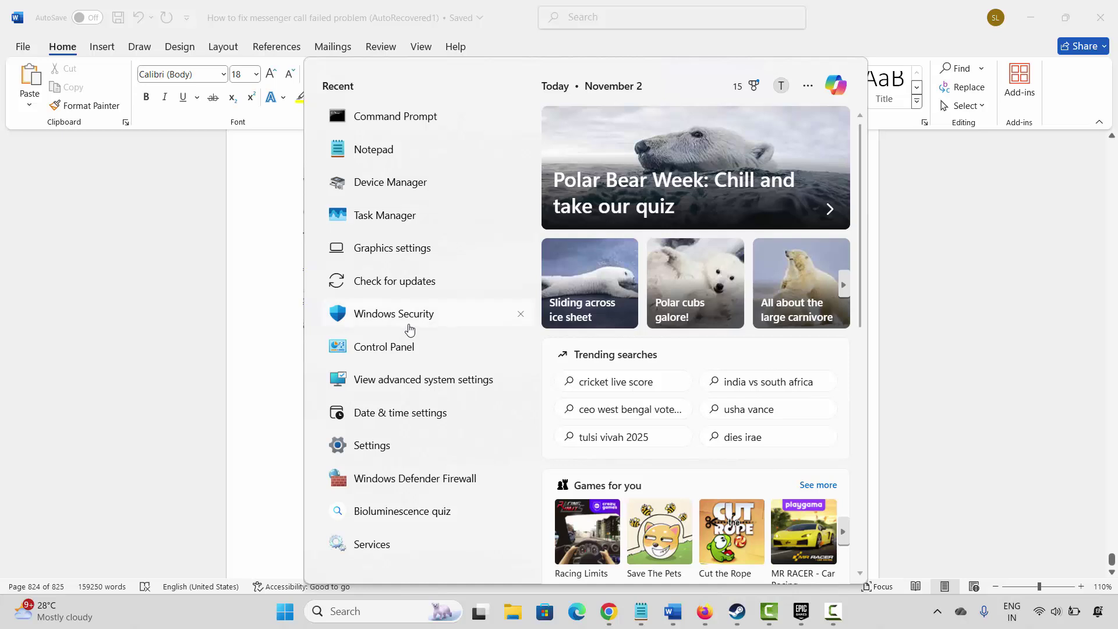
# Review Task Manager's background processes such as EA Background Service, then close it.
pyautogui.hotkey('ctrl', 'shift', 'Escape')
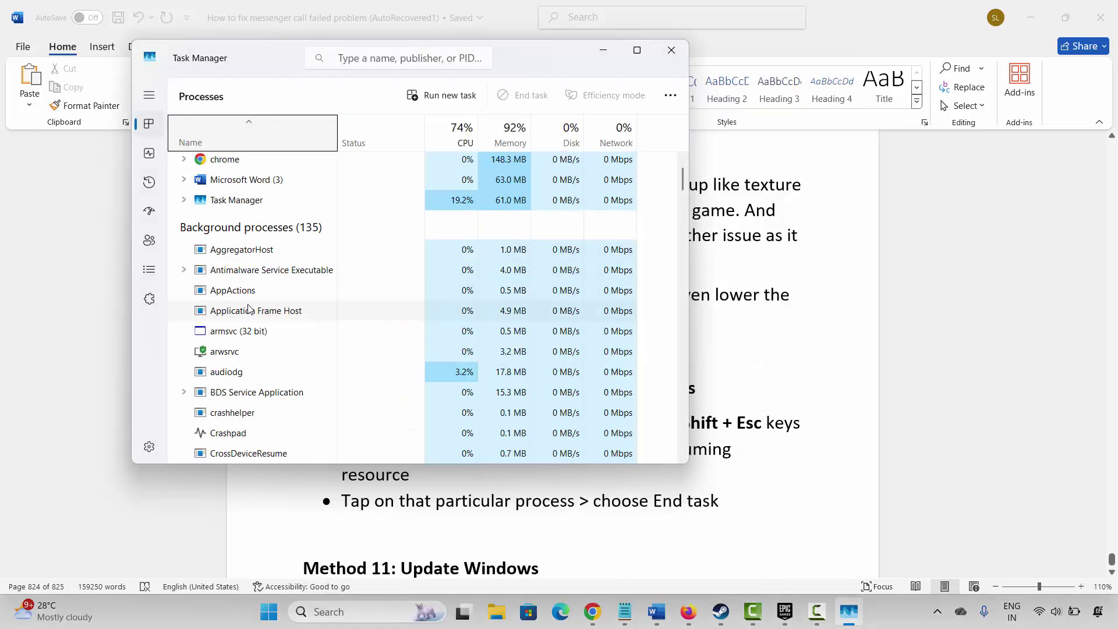
pyautogui.scroll(-1, 250, 306)
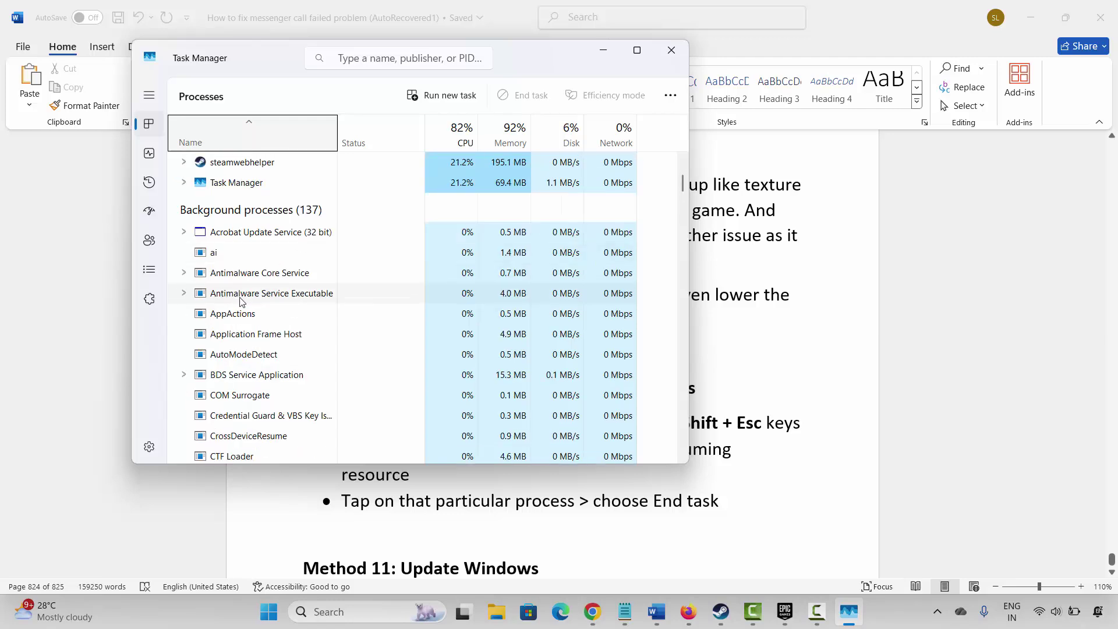
pyautogui.scroll(-1, 243, 301)
pyautogui.scroll(-3, 242, 308)
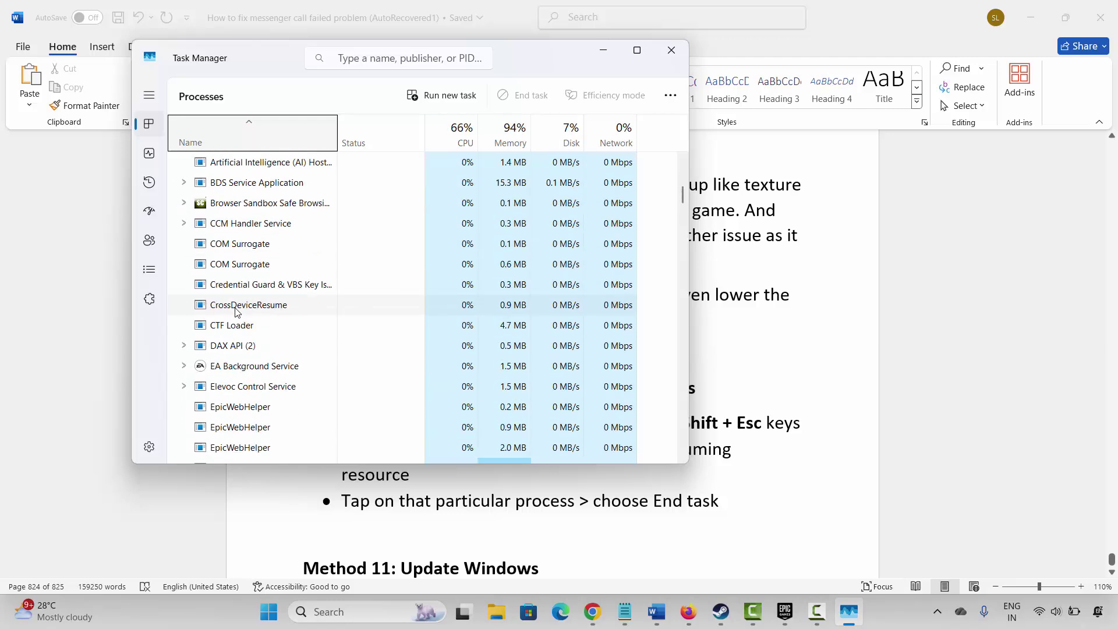
pyautogui.rightClick(243, 317)
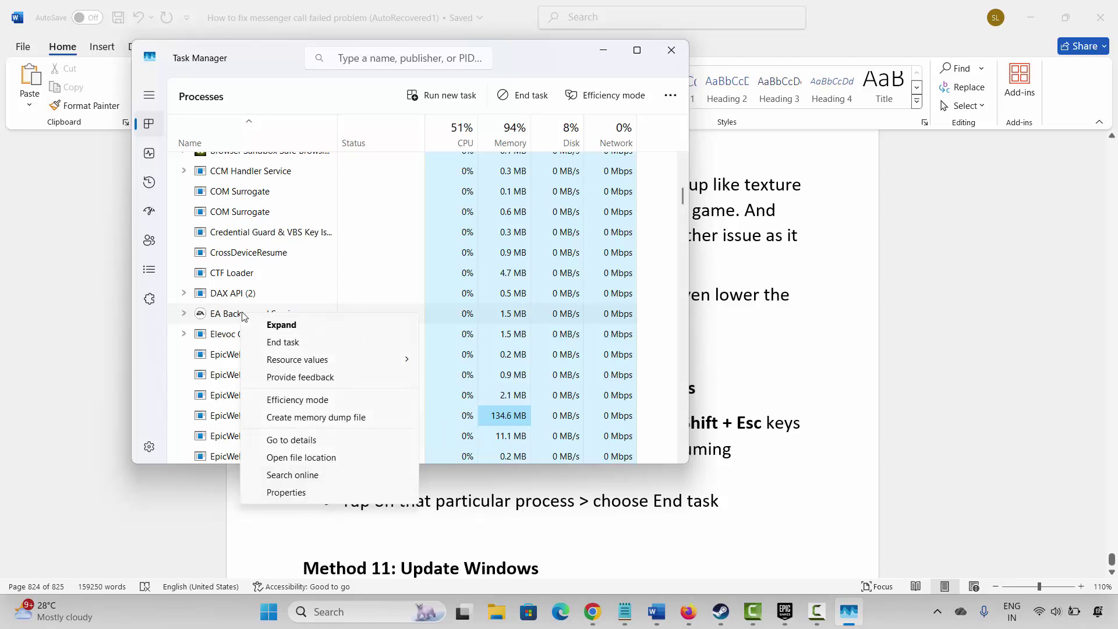
pyautogui.click(675, 59)
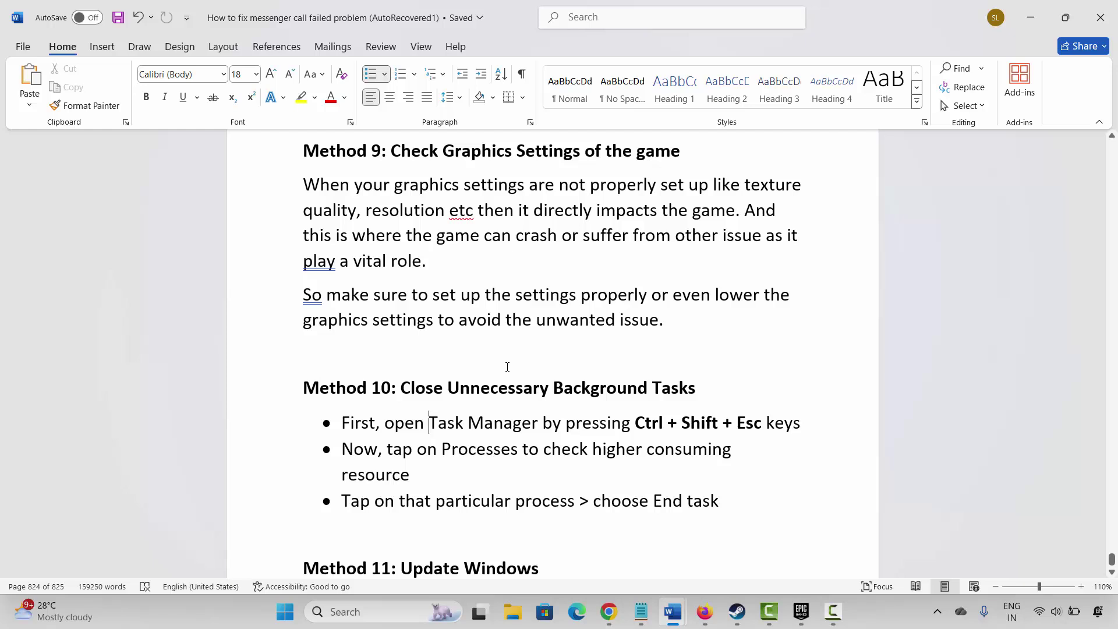
# Following Method 11: Update Windows, run a Windows Update check in Settings and close it.
pyautogui.scroll(-1, 506, 364)
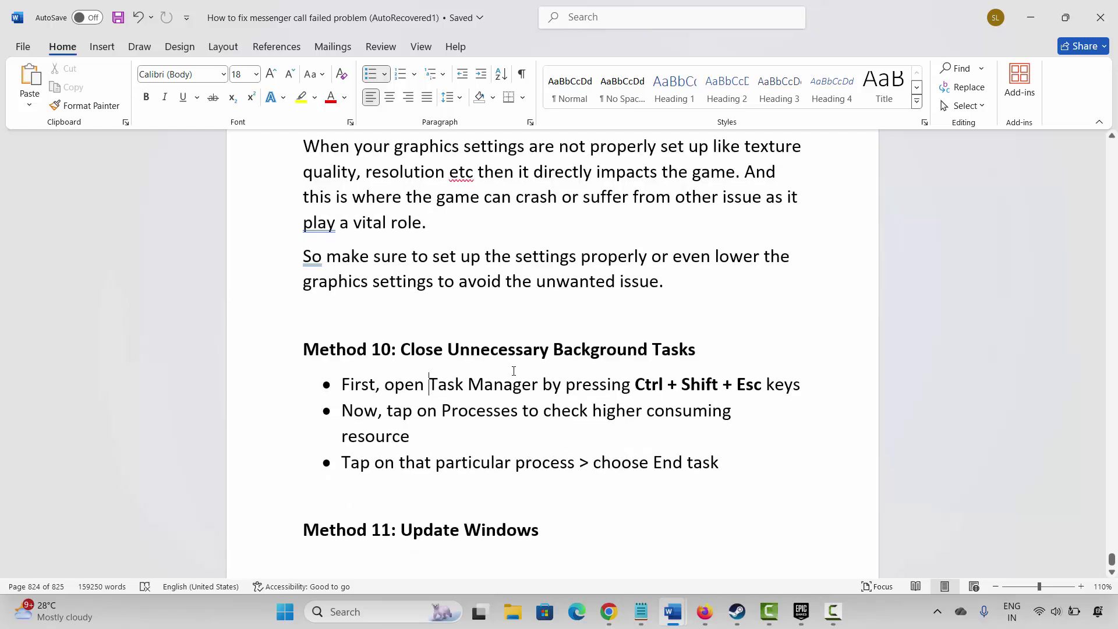
pyautogui.scroll(-2, 517, 360)
pyautogui.click(278, 455)
pyautogui.click(350, 611)
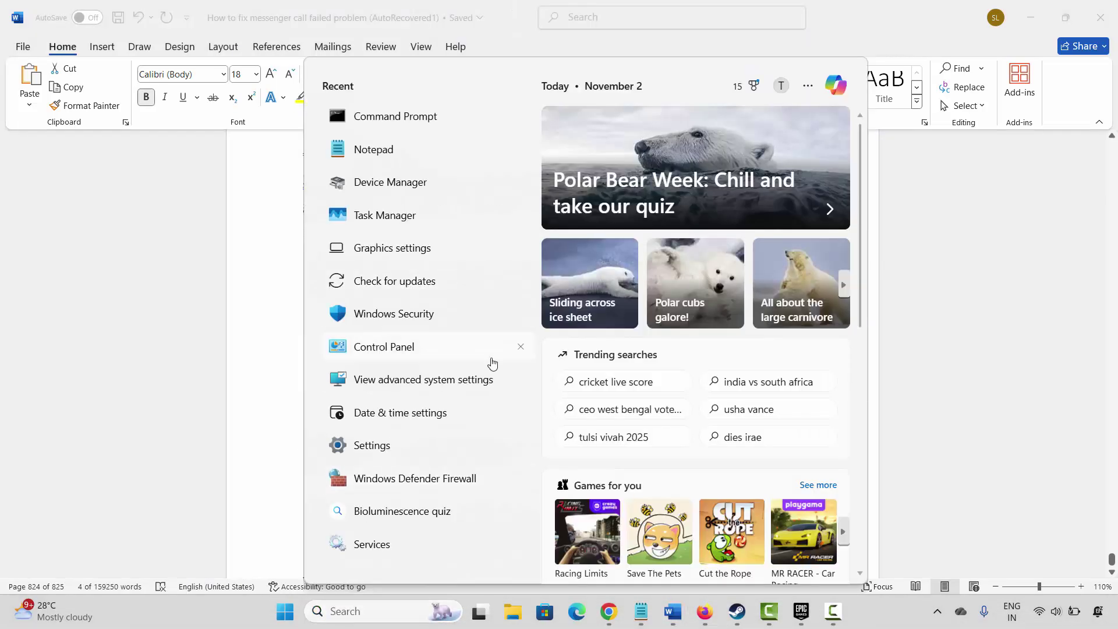
pyautogui.click(490, 360)
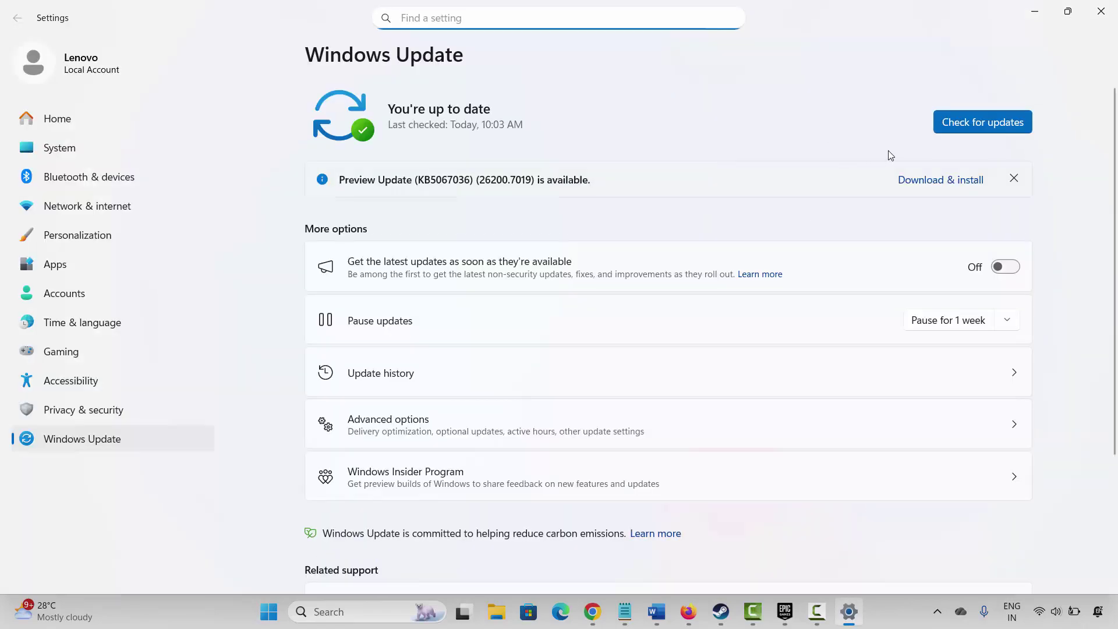
pyautogui.click(980, 123)
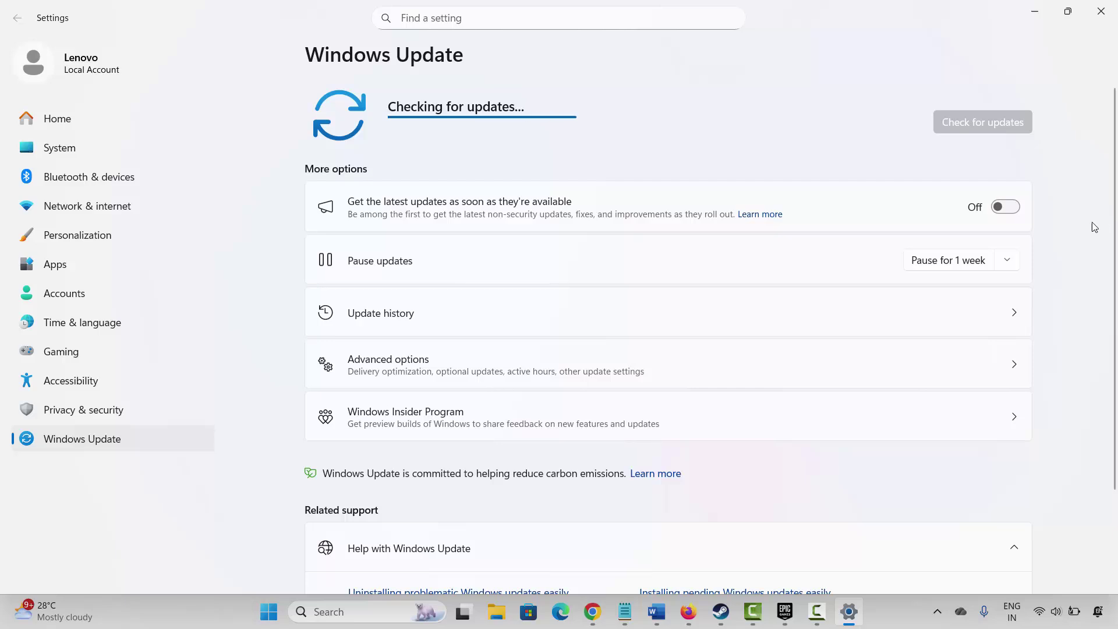
pyautogui.click(1100, 12)
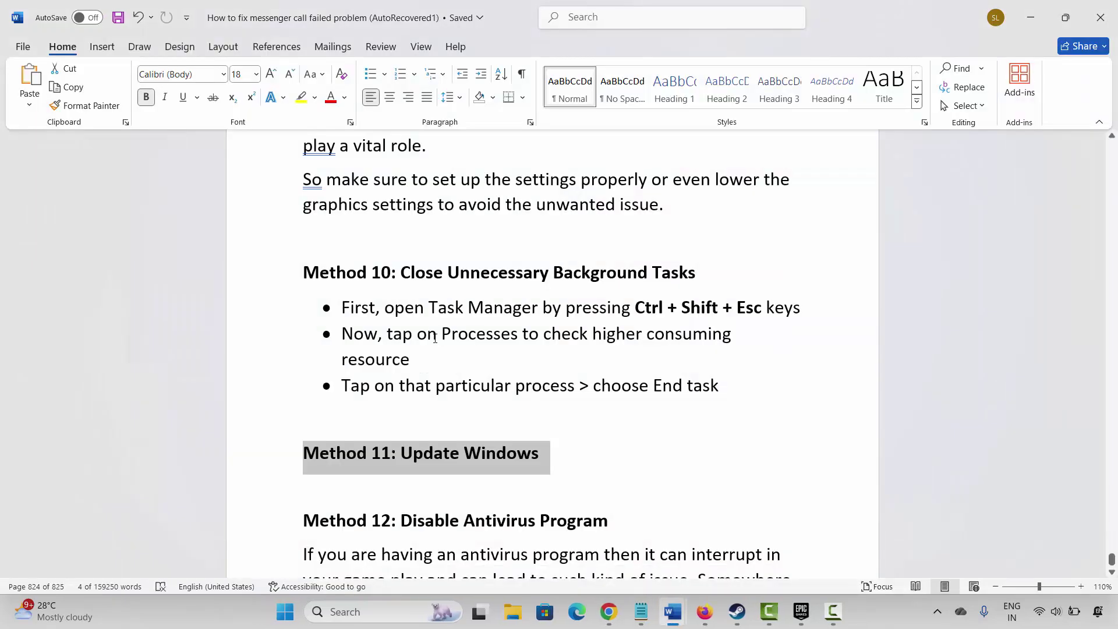
# Read past Method 12: Disable Antivirus Program in the guide.
pyautogui.scroll(-2, 433, 334)
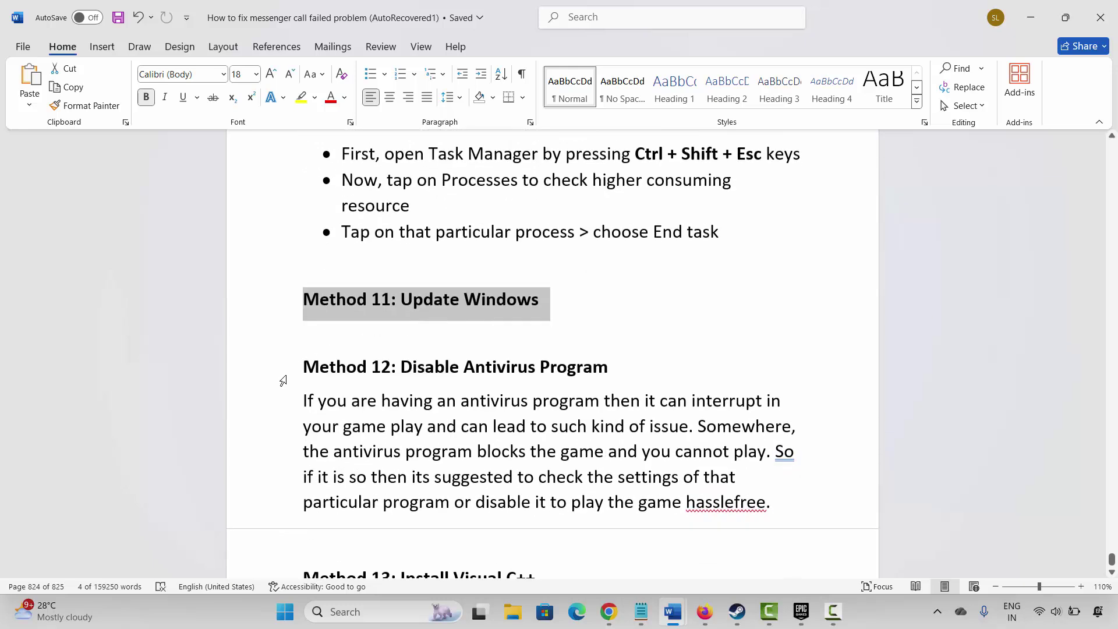
pyautogui.click(277, 379)
pyautogui.click(413, 397)
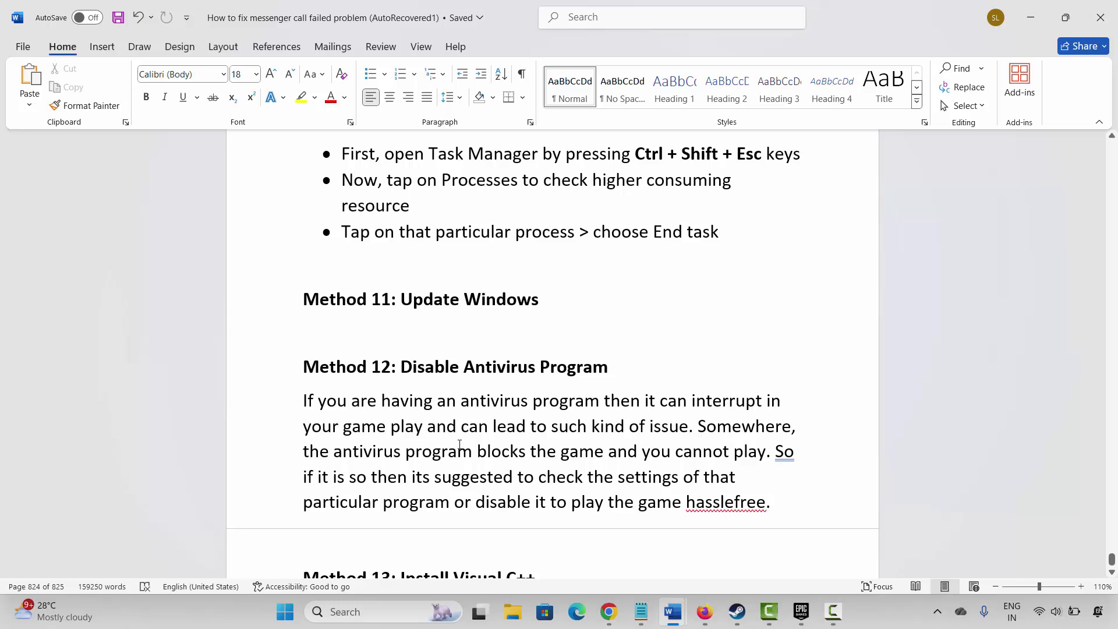
# Select the learn.microsoft.com Visual C++ redistributable link under Method 13 and open it.
pyautogui.scroll(-1, 460, 445)
pyautogui.scroll(1, 432, 455)
pyautogui.scroll(-4, 432, 452)
pyautogui.click(294, 431)
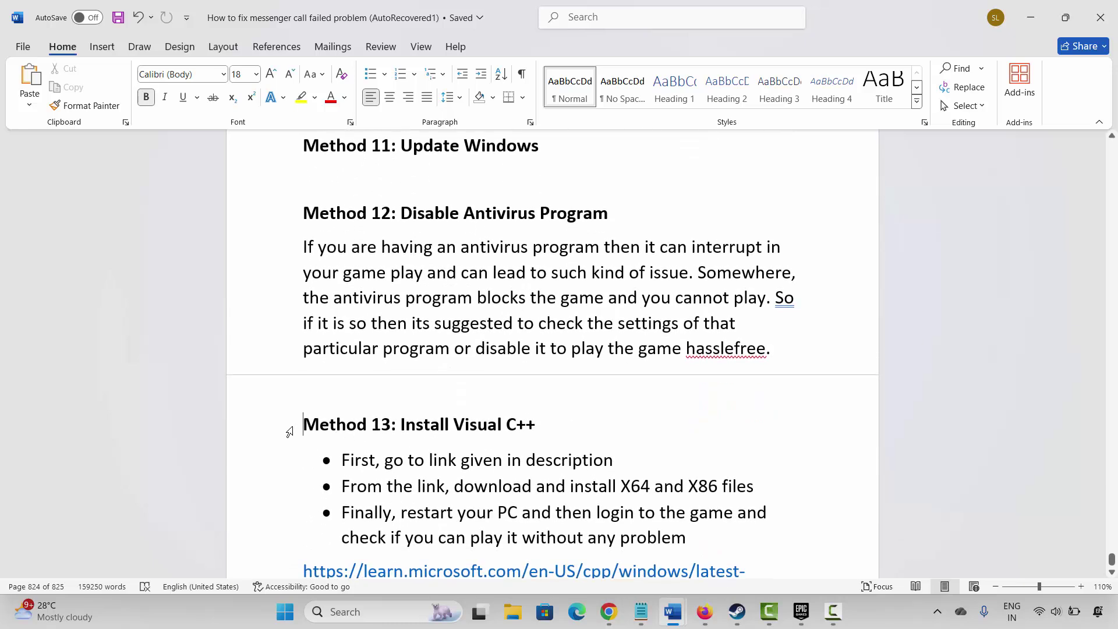
pyautogui.click(404, 460)
pyautogui.scroll(-2, 393, 460)
pyautogui.moveTo(307, 499); pyautogui.dragTo(591, 531)
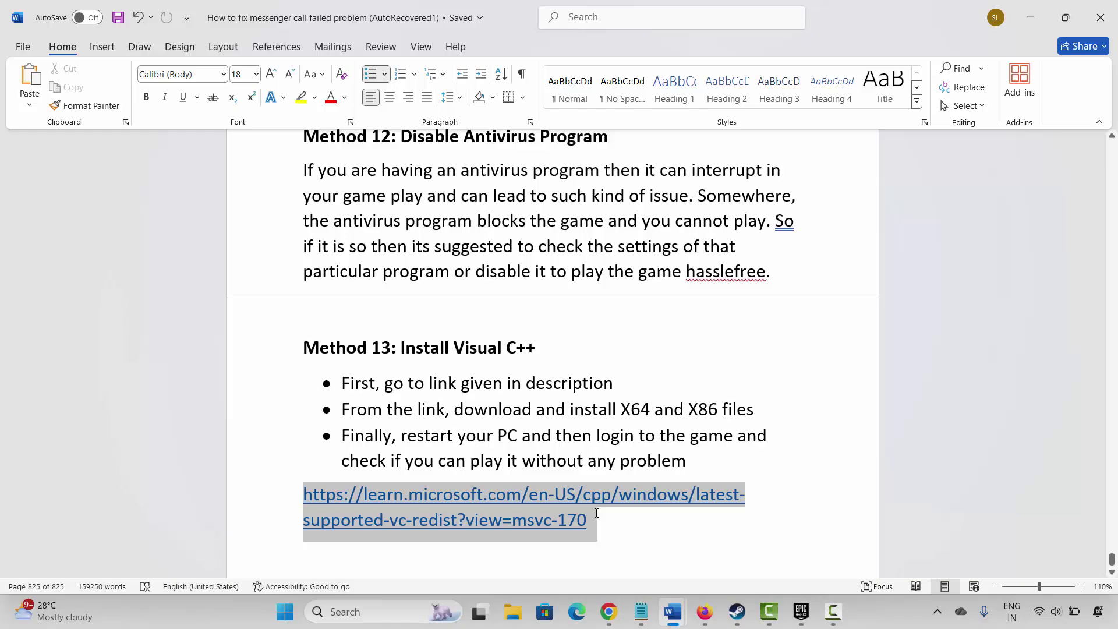
pyautogui.rightClick(460, 511)
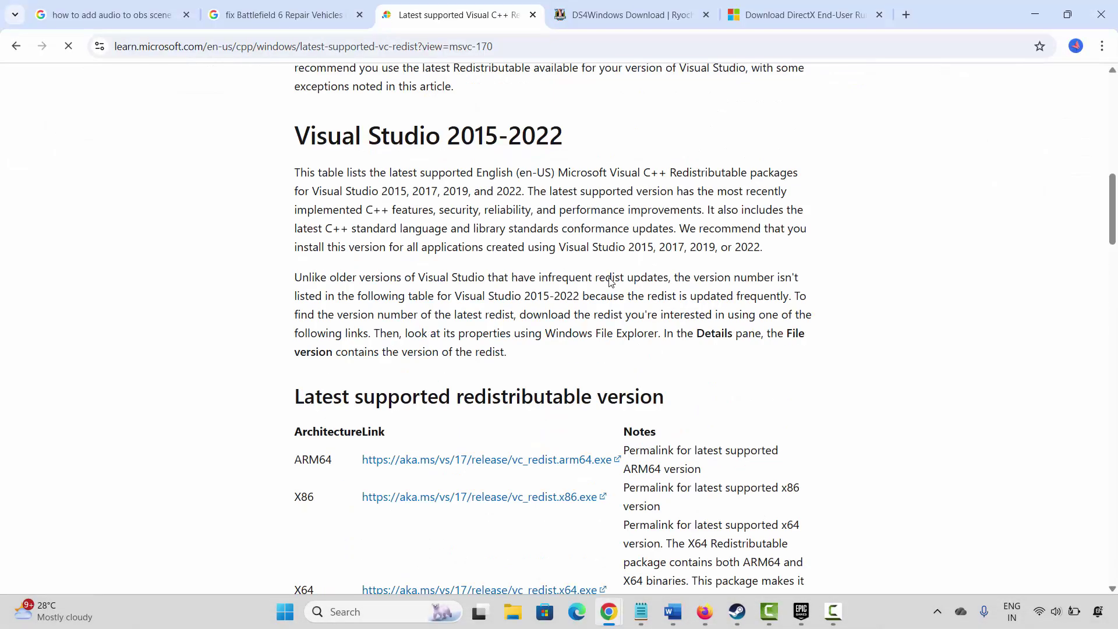
# Check the Latest supported Visual C++ Redistributable X86 and X64 links, then return to Word.
pyautogui.scroll(-10, 607, 277)
pyautogui.scroll(-6, 607, 275)
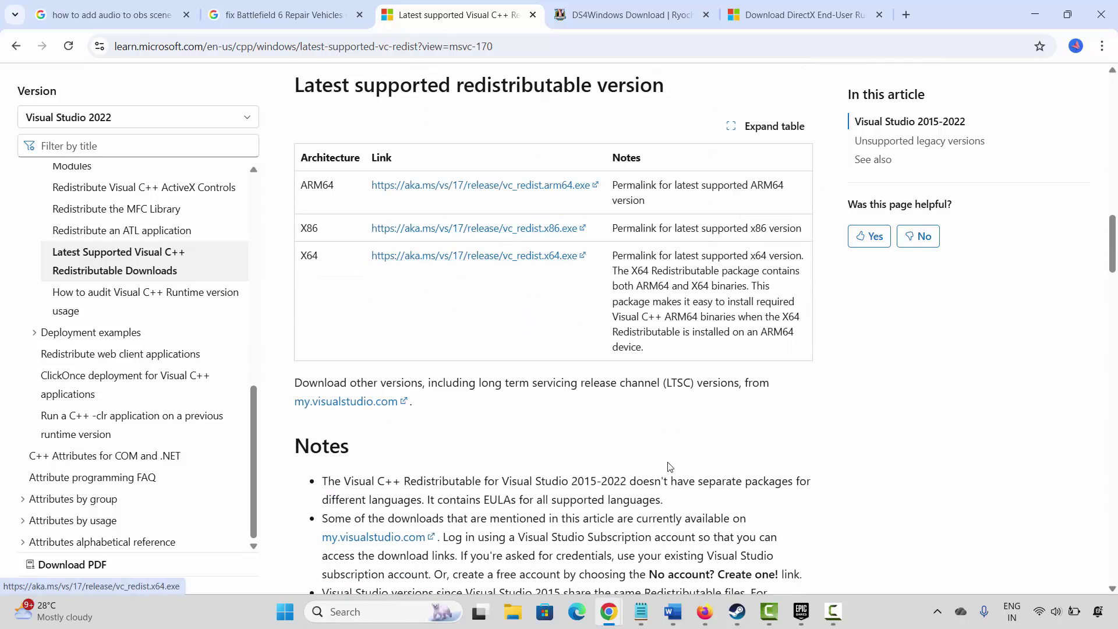
pyautogui.moveTo(672, 612)
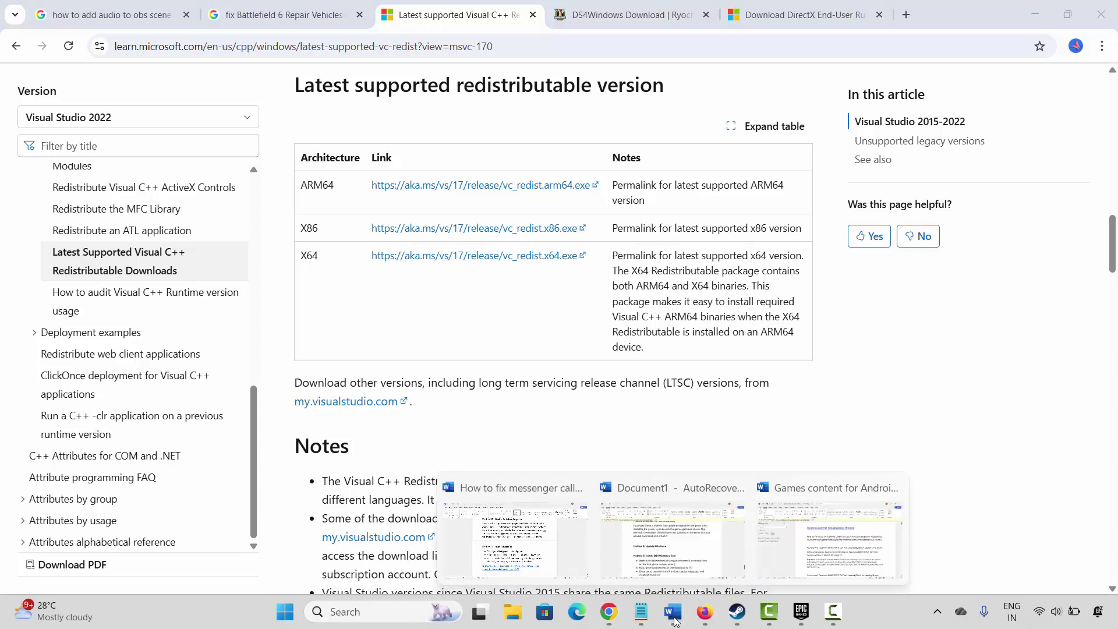
pyautogui.click(492, 486)
pyautogui.moveTo(424, 437); pyautogui.dragTo(490, 441)
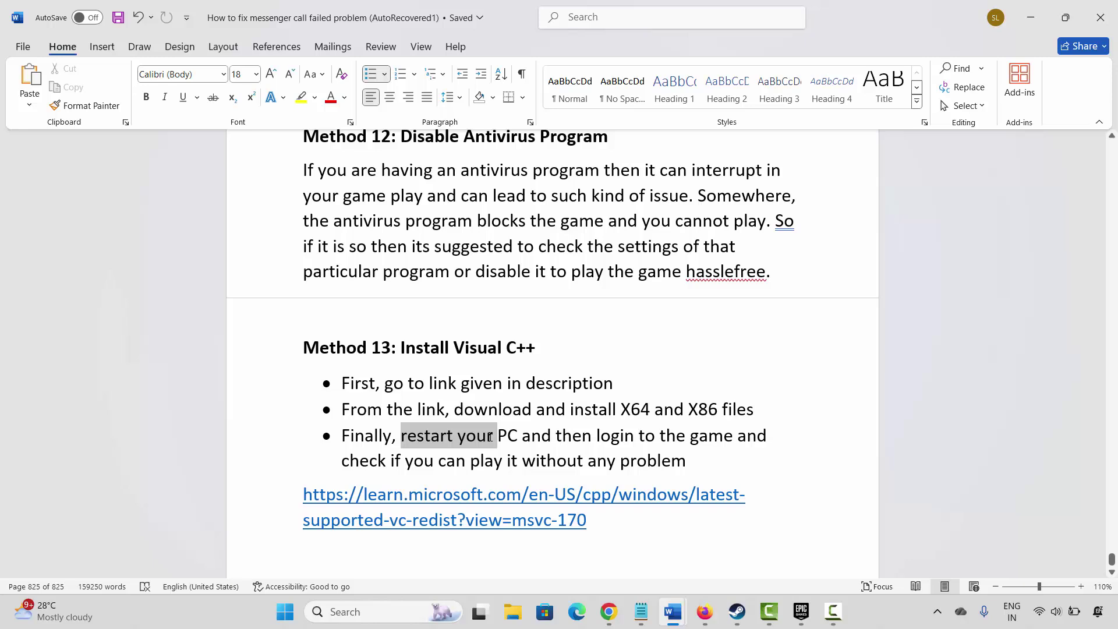
# For Method 14: Increase Virtual Memory, open the Virtual Memory settings via advanced system settings.
pyautogui.scroll(-3, 490, 437)
pyautogui.click(274, 451)
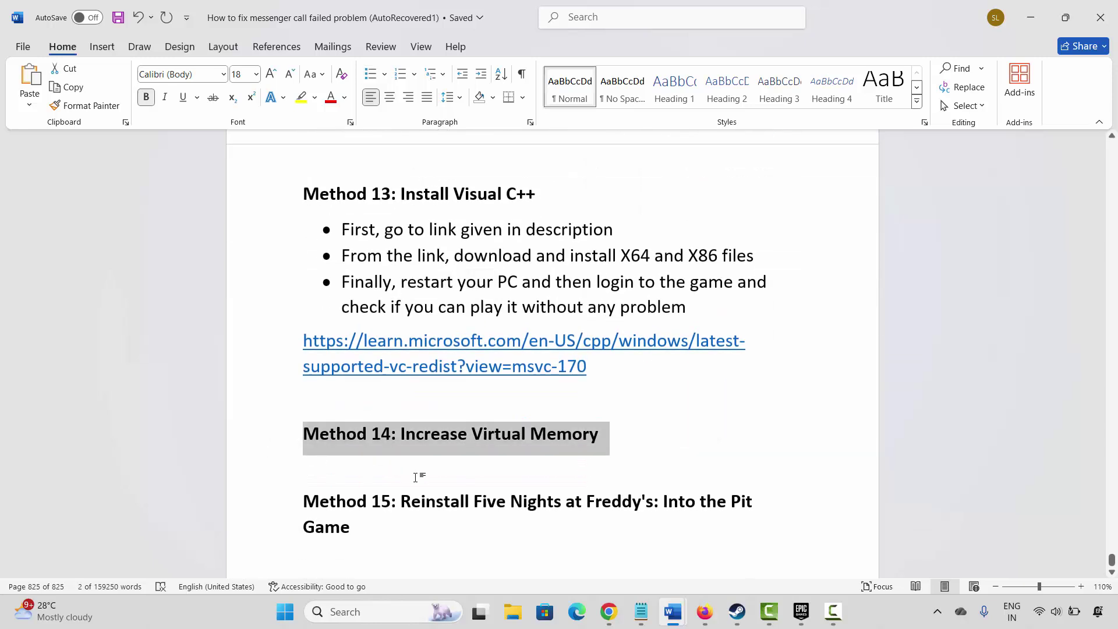
pyautogui.click(417, 469)
pyautogui.click(361, 617)
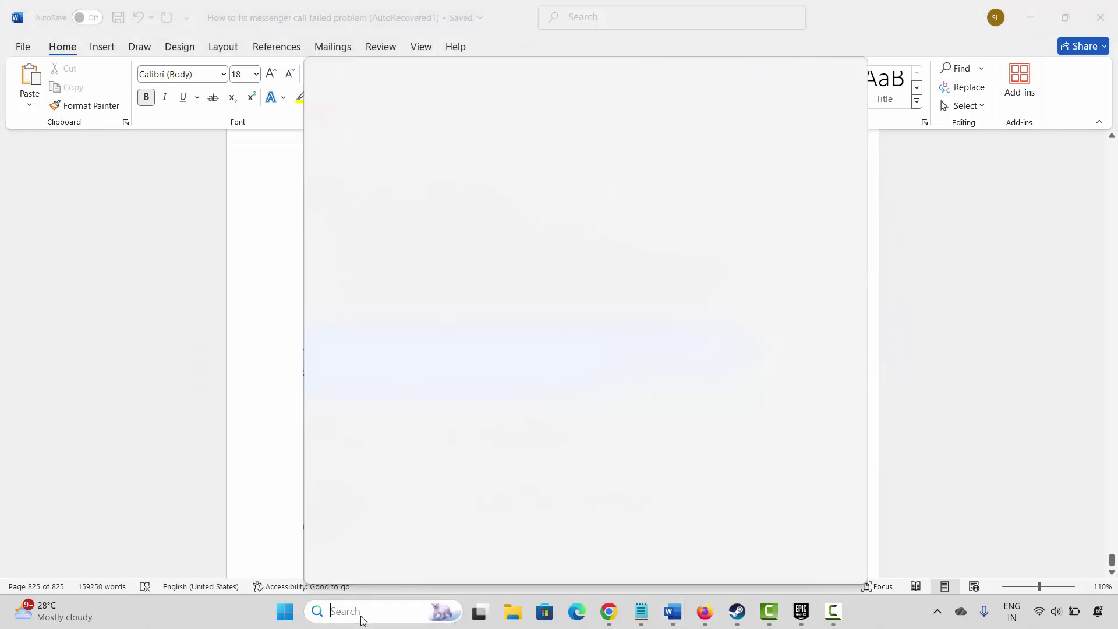
pyautogui.click(414, 380)
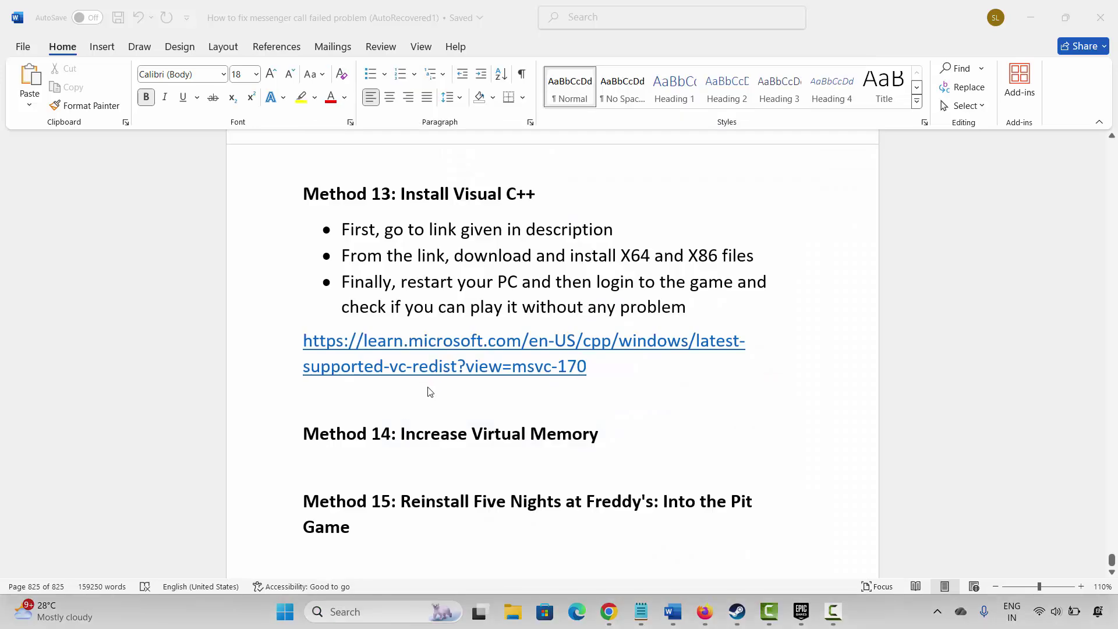
pyautogui.click(322, 168)
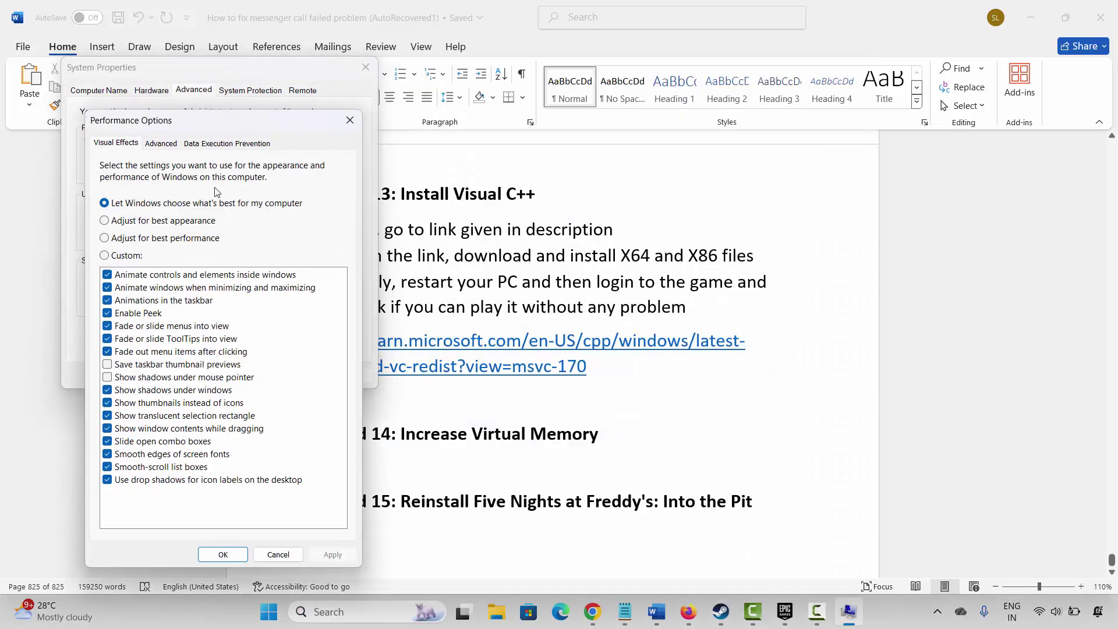
pyautogui.click(161, 144)
pyautogui.click(309, 342)
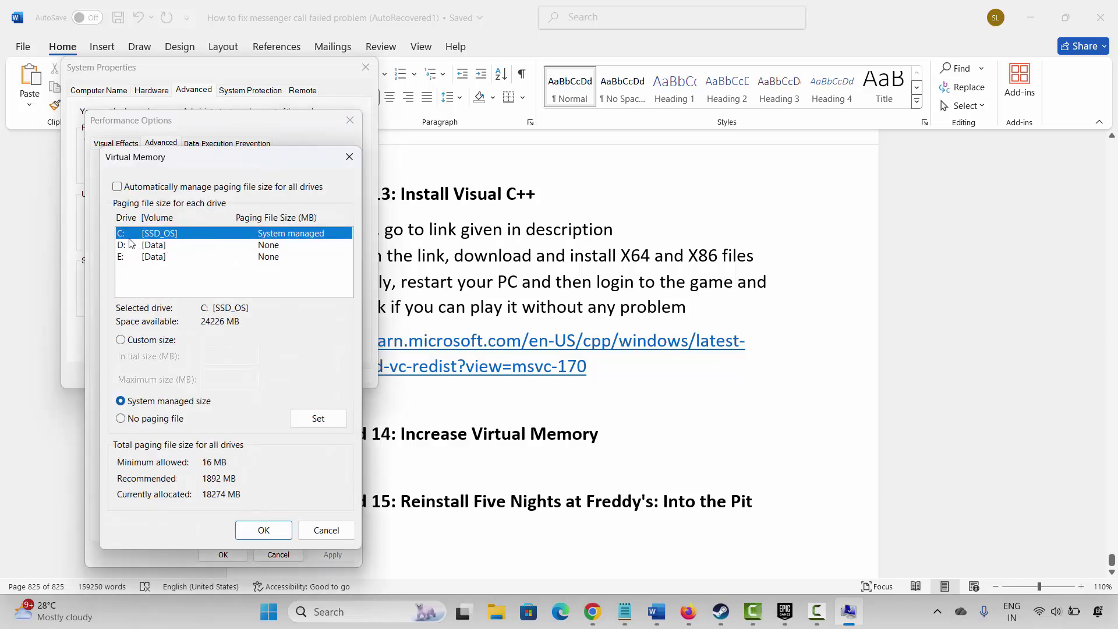
# Give drive C: a custom paging file of 12288 MB initial, 24576 MB maximum, and confirm.
pyautogui.click(121, 341)
pyautogui.click(216, 354)
pyautogui.write('12')
pyautogui.press('Tab')
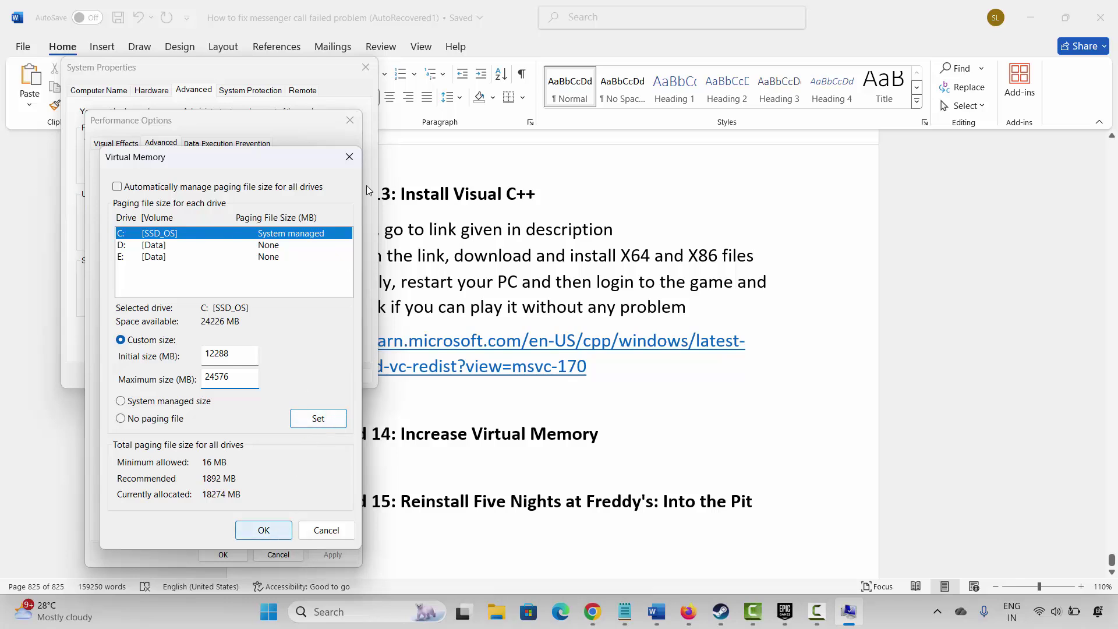
pyautogui.click(348, 159)
pyautogui.click(350, 120)
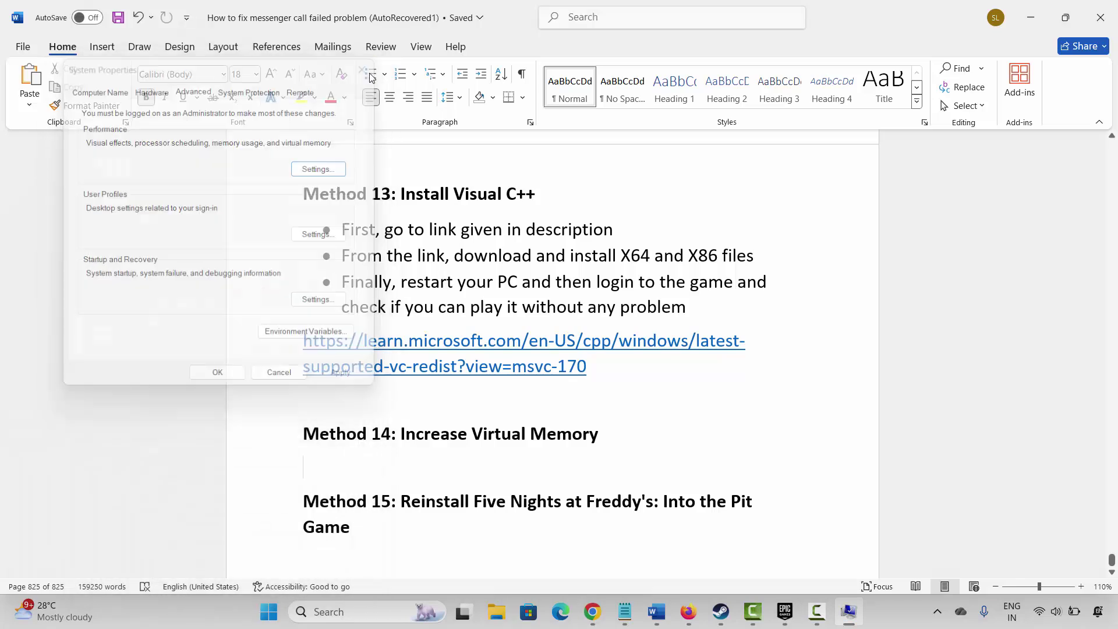
pyautogui.click(365, 67)
pyautogui.scroll(-2, 510, 307)
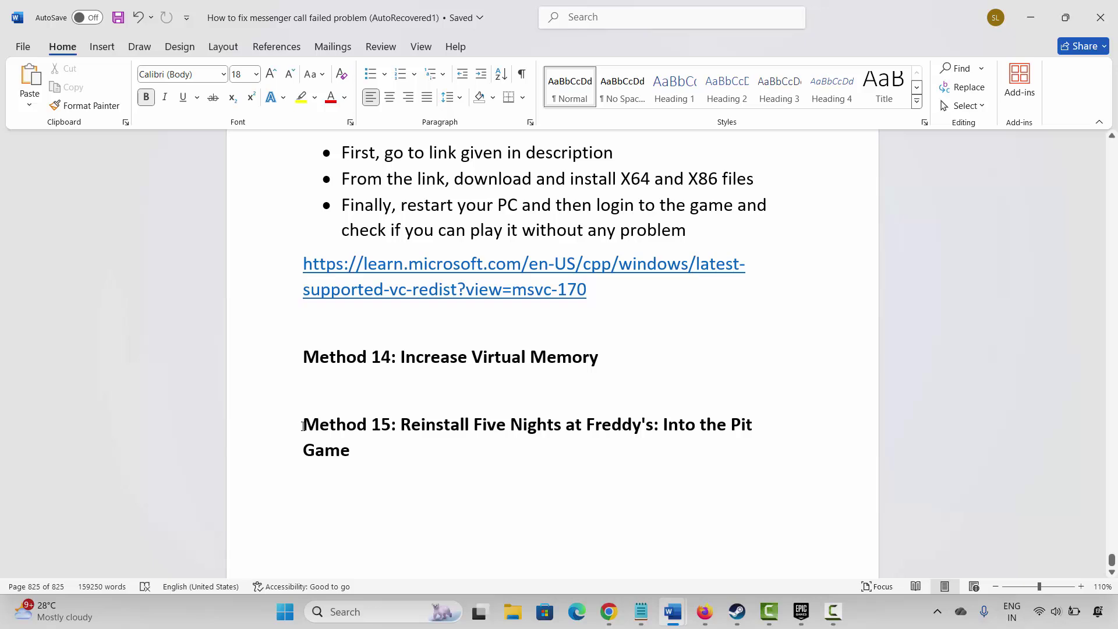
# Bring up the Epic Games Library and check the game's Uninstall option without using it.
pyautogui.moveTo(301, 426); pyautogui.dragTo(370, 449)
pyautogui.click(449, 481)
pyautogui.click(801, 611)
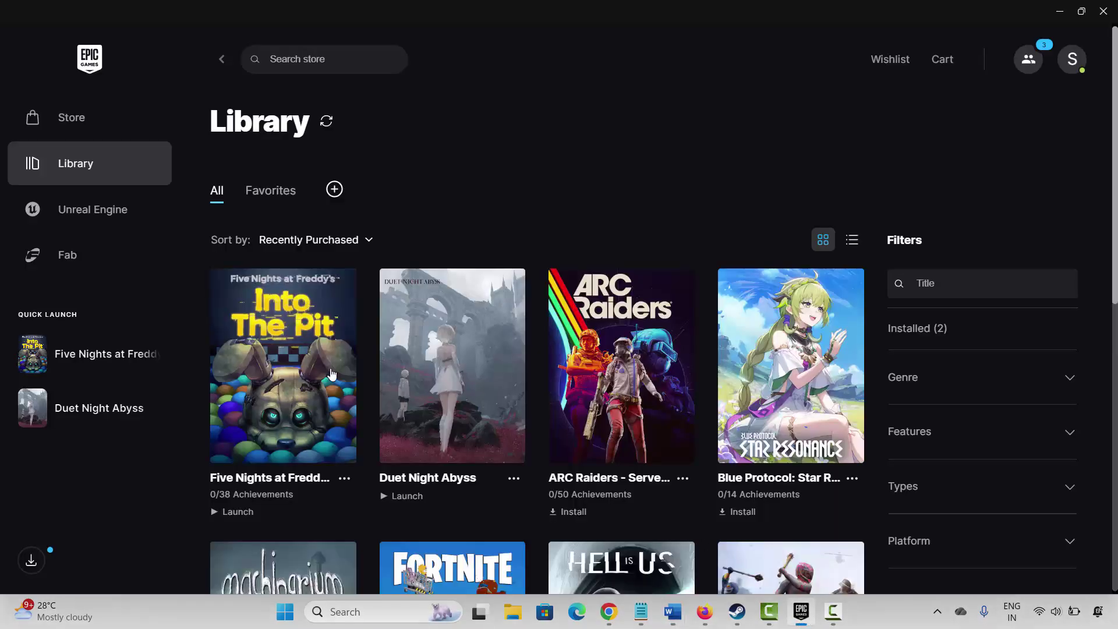
pyautogui.click(345, 480)
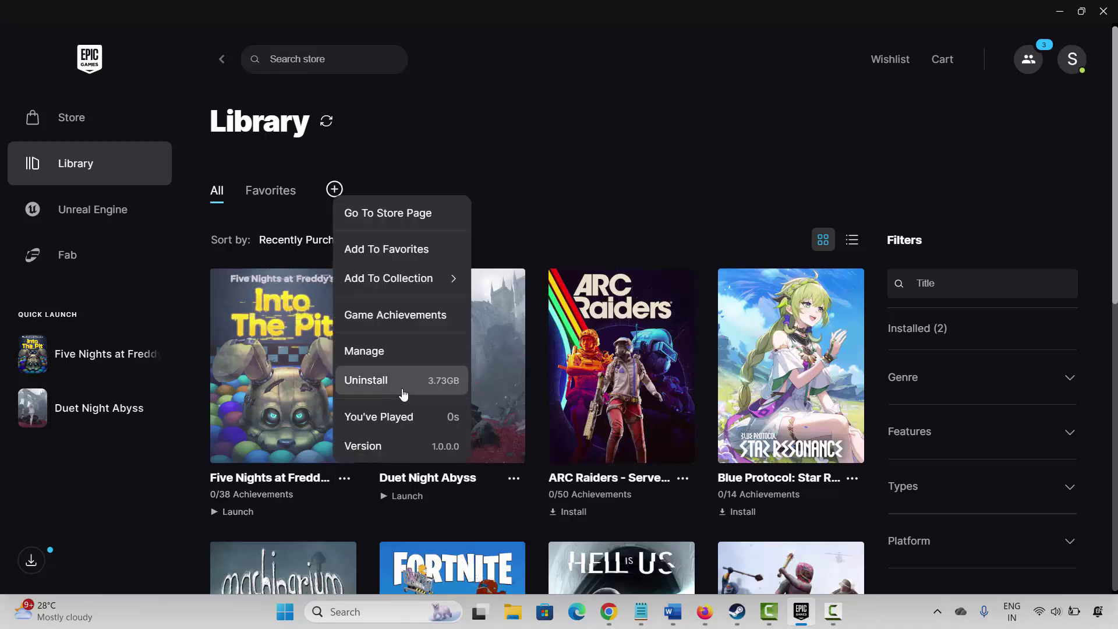
pyautogui.click(553, 207)
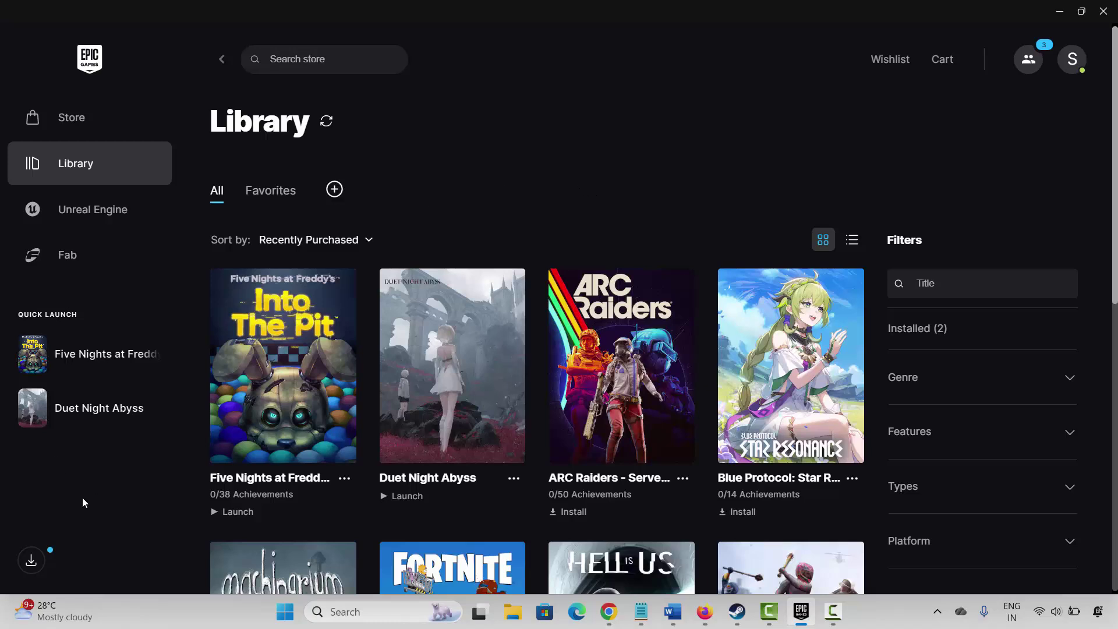
pyautogui.moveTo(273, 381)
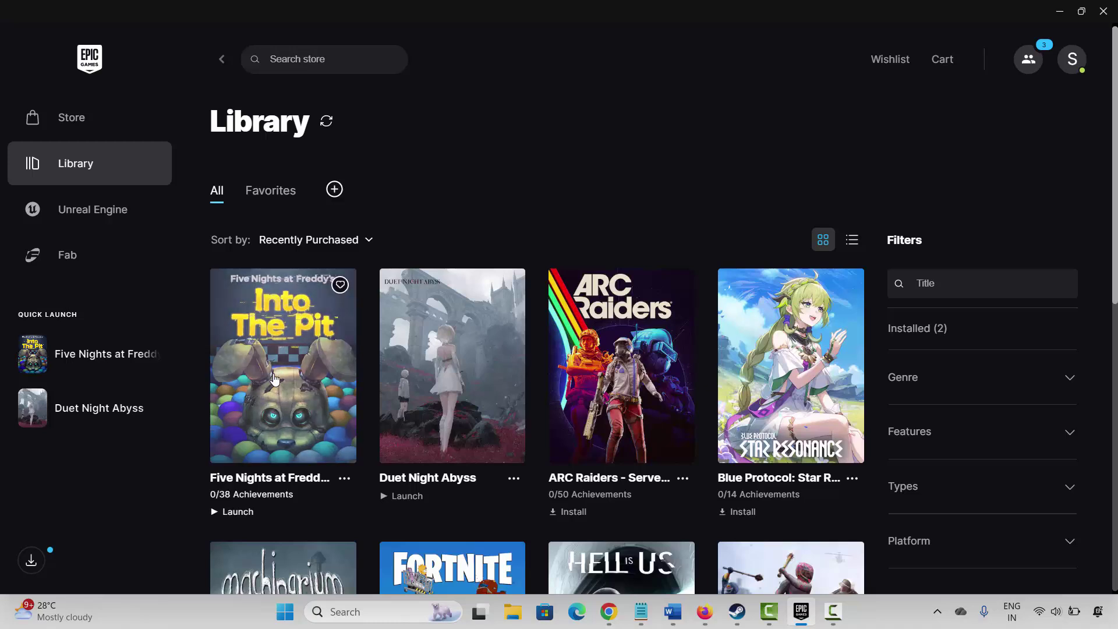